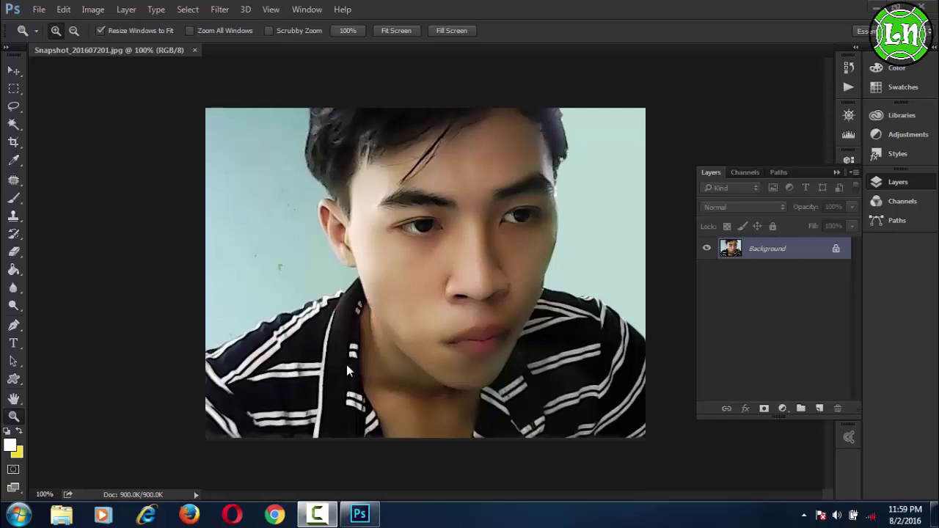
- Set the foreground colour to deep magenta-pink b93868 in the Color Picker
left_click(10, 446)
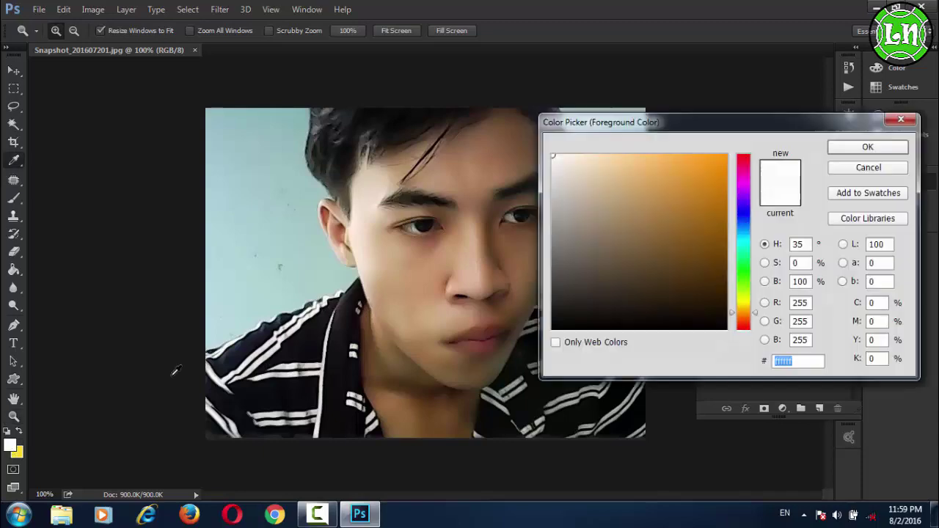
left_click(672, 210)
left_click(743, 166)
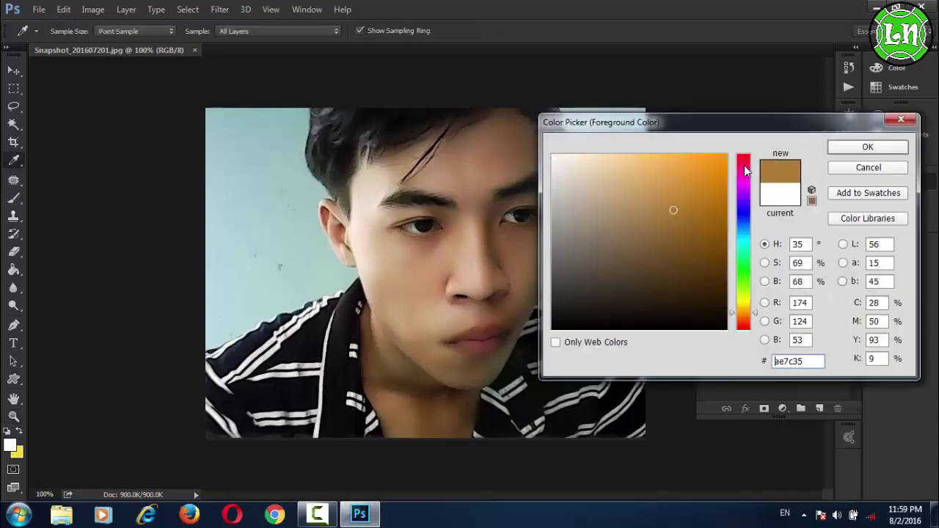
left_click(701, 168)
left_click(681, 199)
left_click(865, 148)
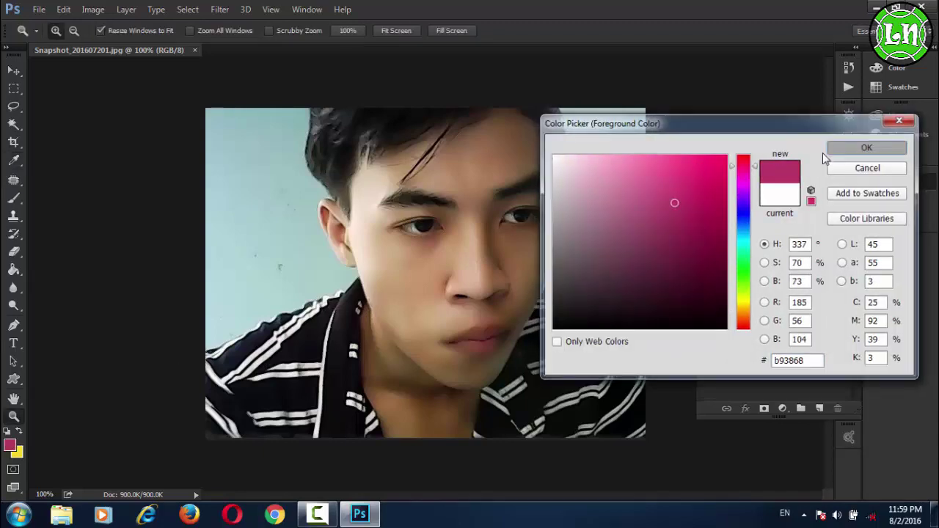
left_click(13, 71)
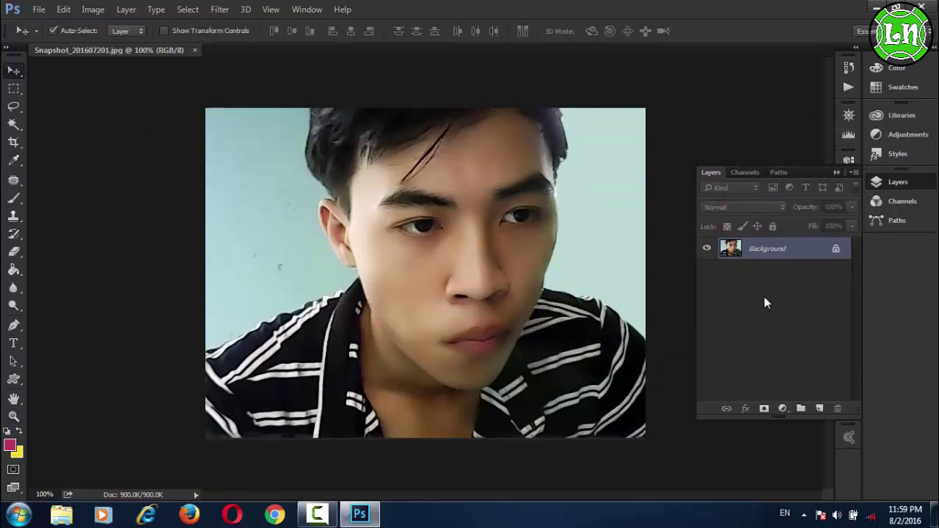
- Add an empty Layer 1 above the Background and make it the active layer
left_click(820, 408)
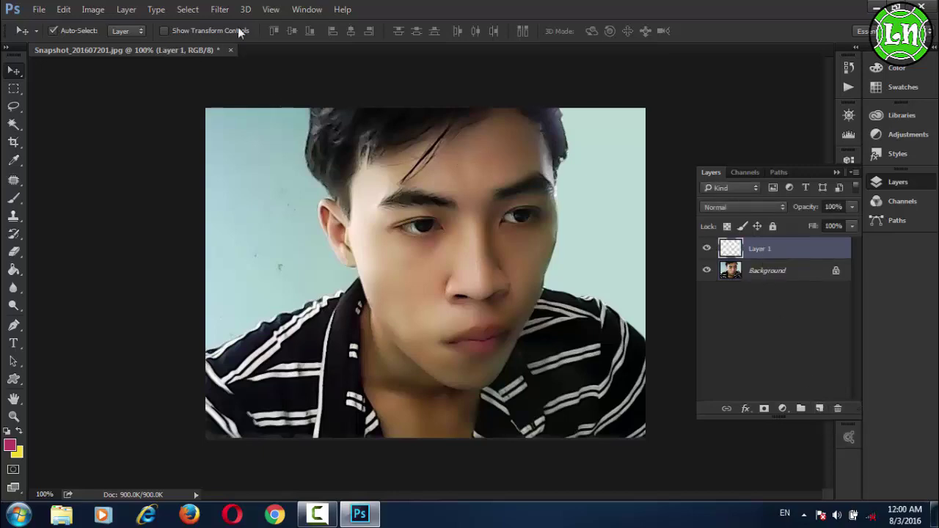
left_click(202, 11)
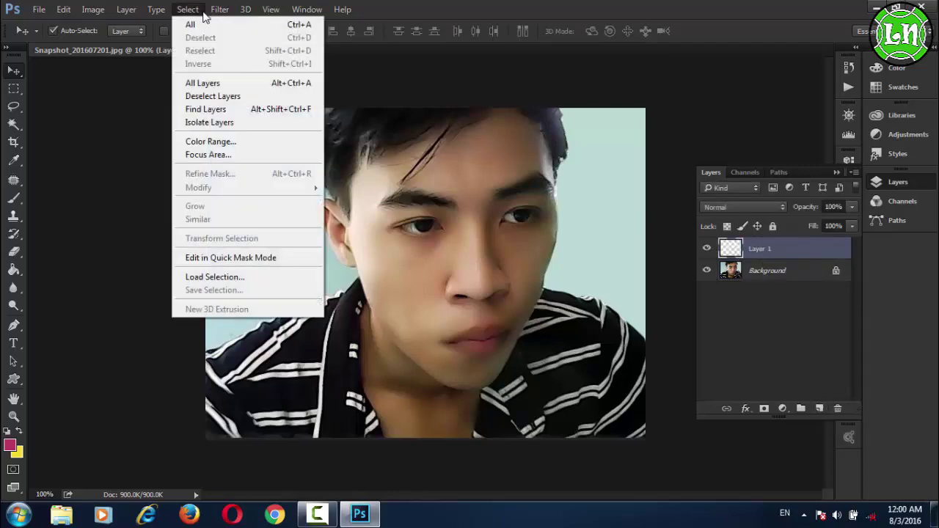
mouse_move(165, 9)
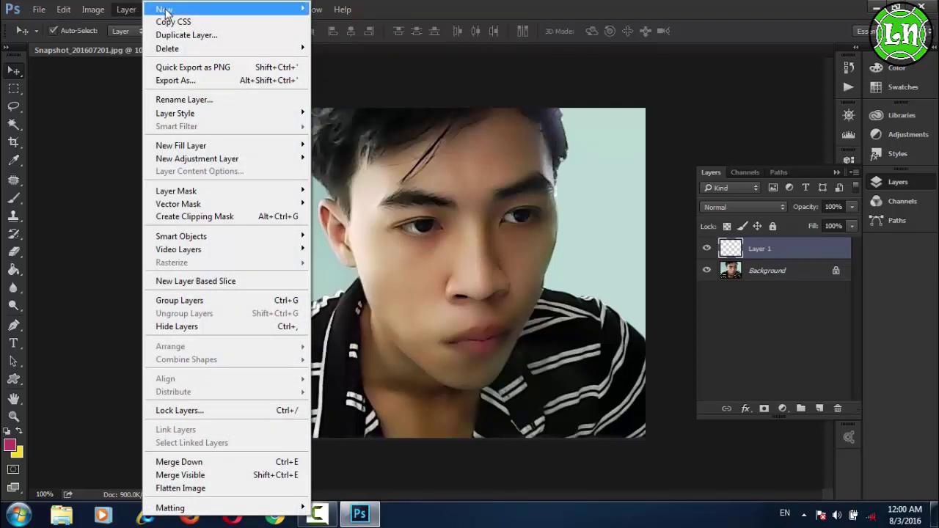
mouse_move(220, 9)
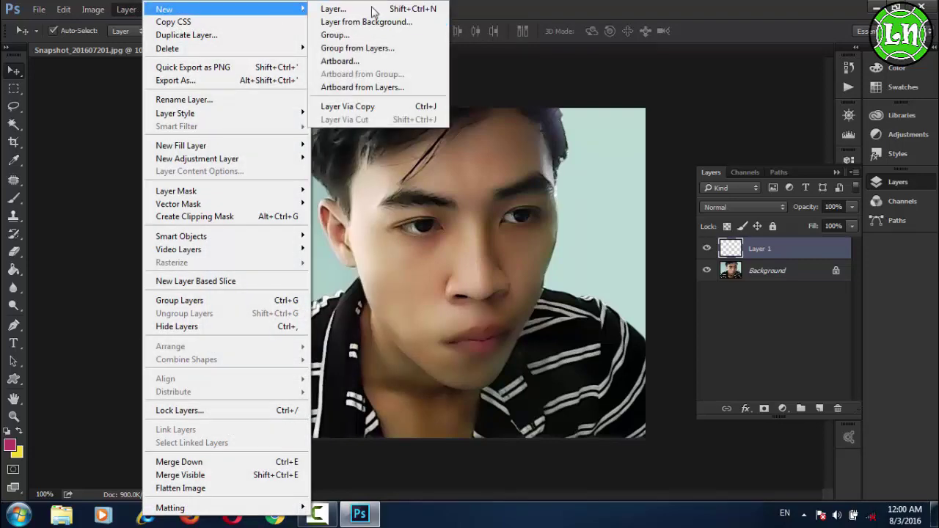
left_click(769, 338)
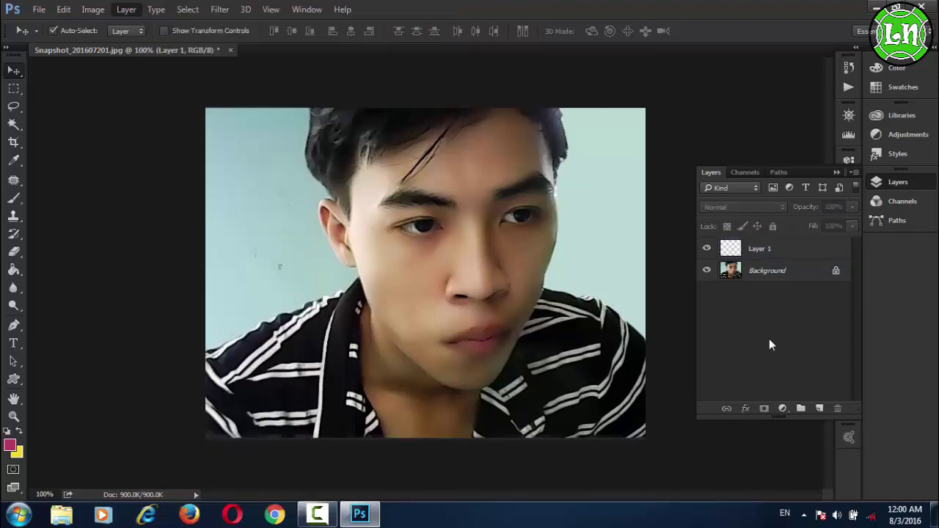
left_click(754, 253)
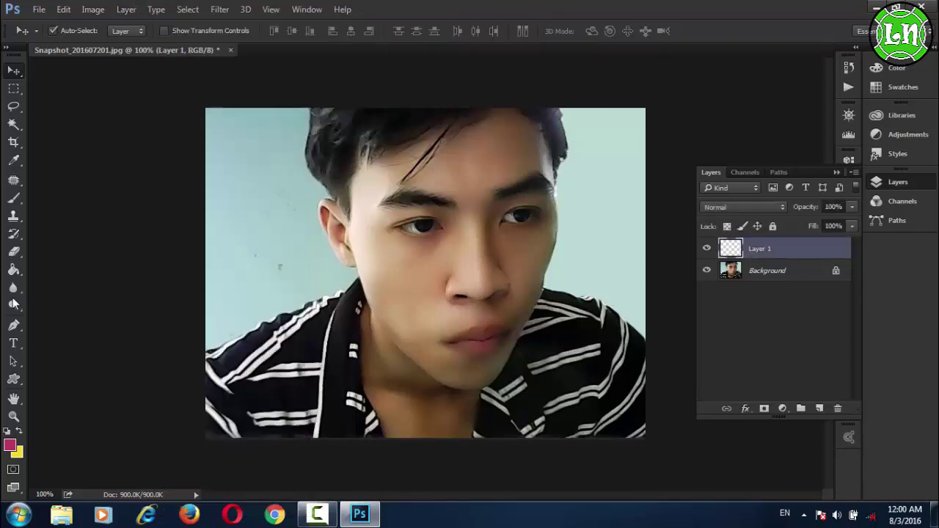
left_click(13, 199)
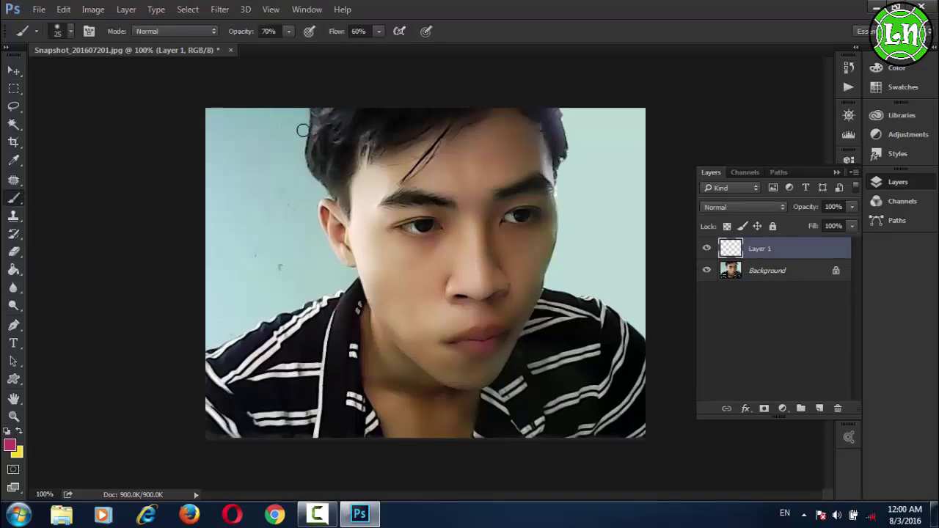
- Enlarge the brush to 38 px and paint soft white over the top of the hair
right_click(302, 129)
left_click_drag(381, 164, 391, 164)
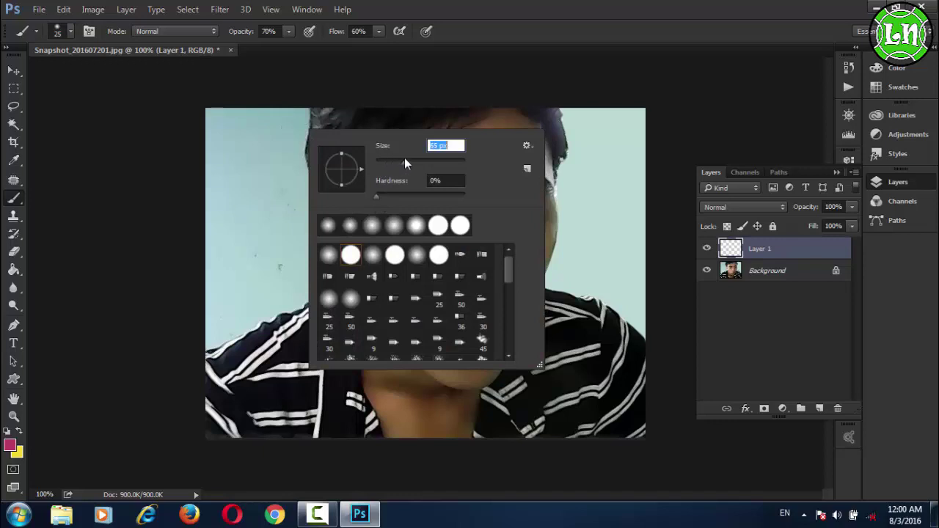
left_click(356, 110)
left_click_drag(357, 111, 325, 118)
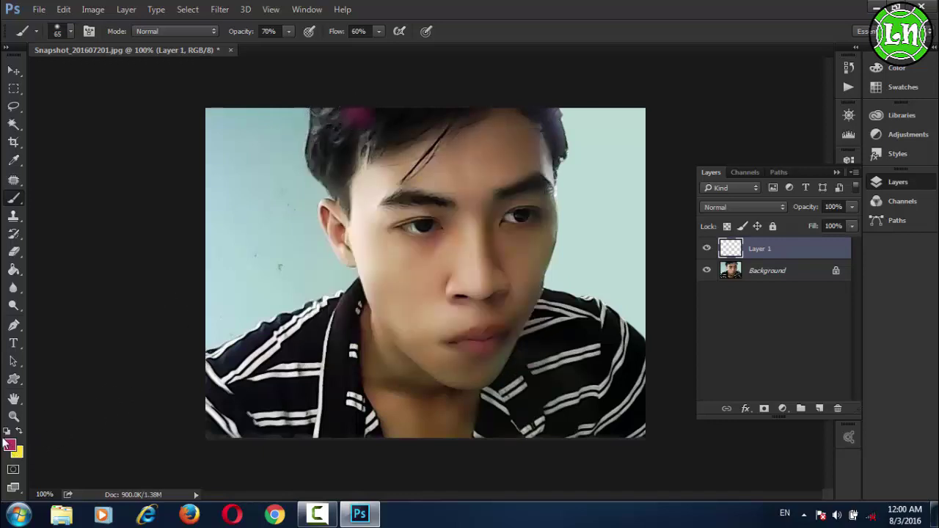
key("d")
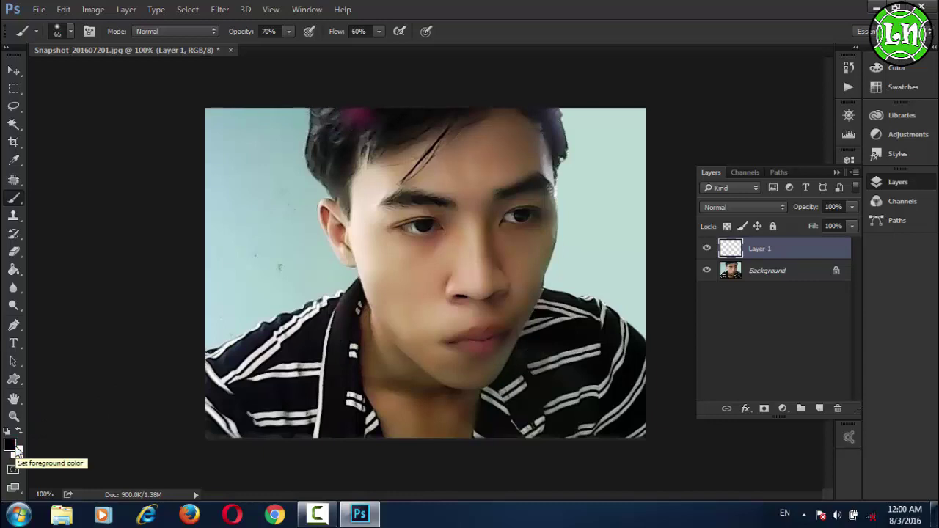
key("x")
mouse_move(357, 115)
left_mouse_down()
mouse_move(338, 115)
mouse_move(324, 168)
mouse_move(339, 184)
mouse_move(346, 141)
mouse_move(371, 128)
mouse_move(441, 118)
mouse_move(394, 126)
mouse_move(363, 146)
mouse_move(522, 100)
mouse_move(549, 119)
mouse_move(565, 165)
mouse_move(555, 157)
left_mouse_up()
- With a 25 px brush, paint white over the forehead strand, hair top and left edge
key("bracketleft")
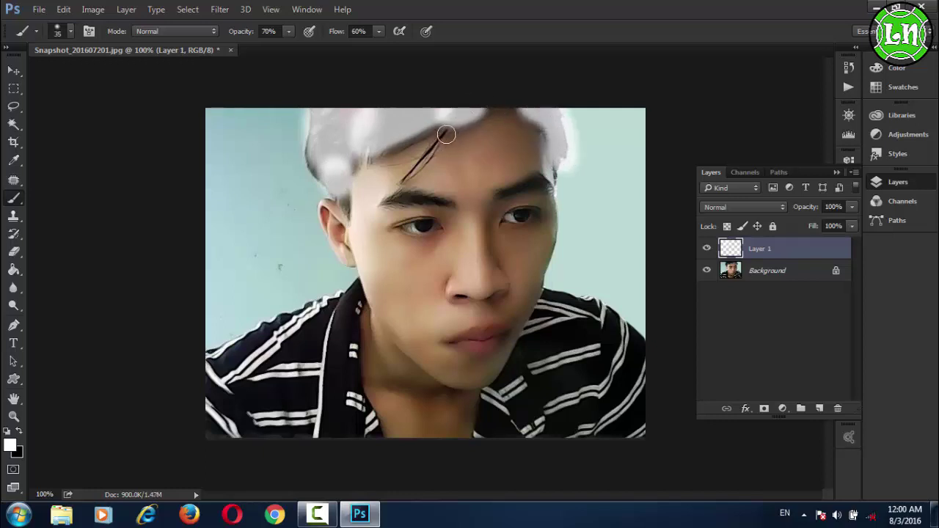
key("bracketleft")
left_click_drag(446, 134, 404, 175)
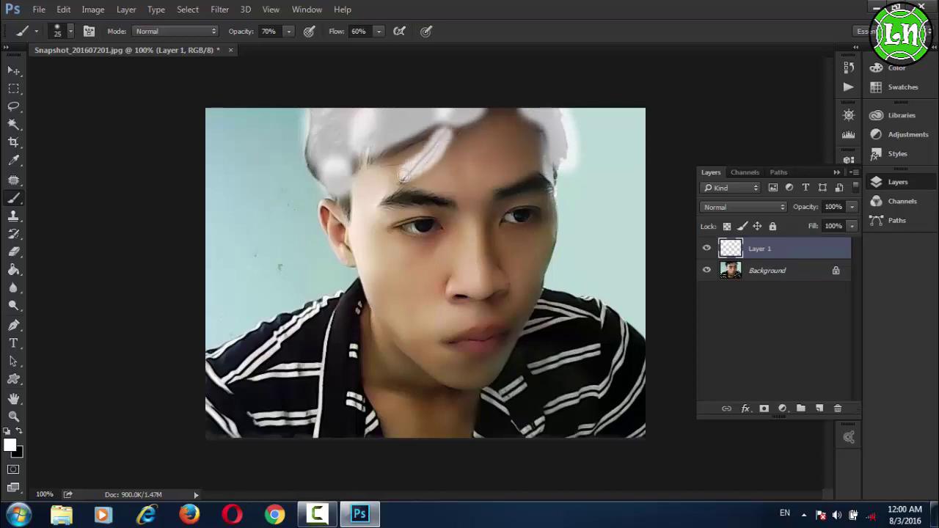
mouse_move(425, 124)
left_mouse_down()
mouse_move(382, 145)
mouse_move(360, 124)
left_mouse_up()
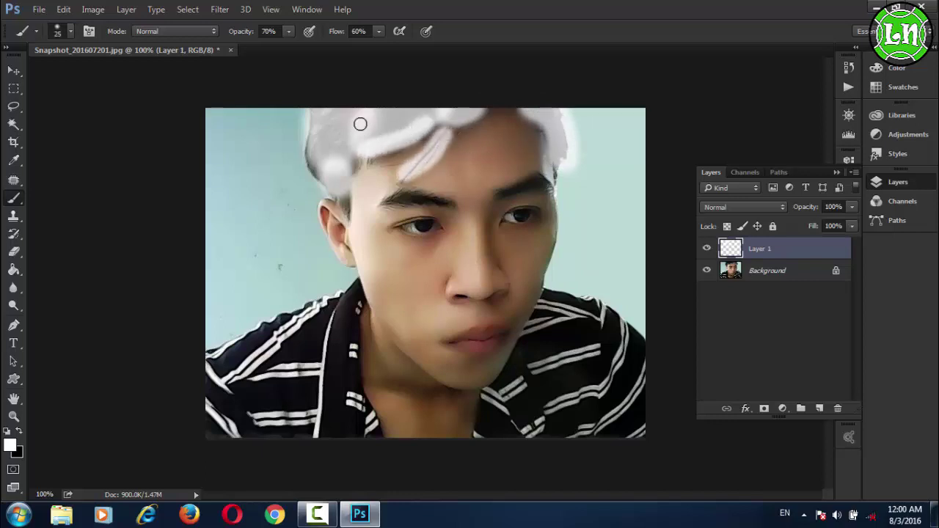
mouse_move(310, 157)
left_mouse_down()
mouse_move(342, 210)
mouse_move(344, 112)
left_mouse_up()
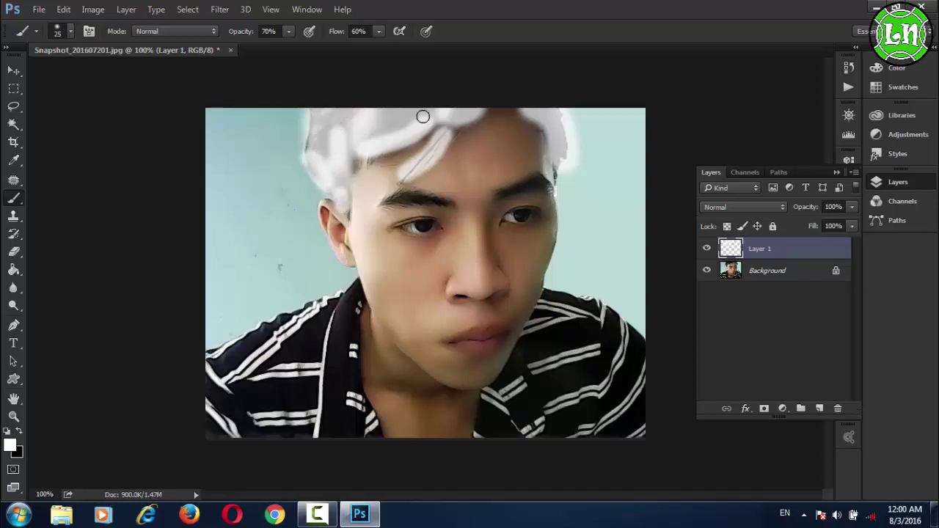
- At 100% opacity, paint white over the hair top, left hairline and right hairline
left_click(288, 31)
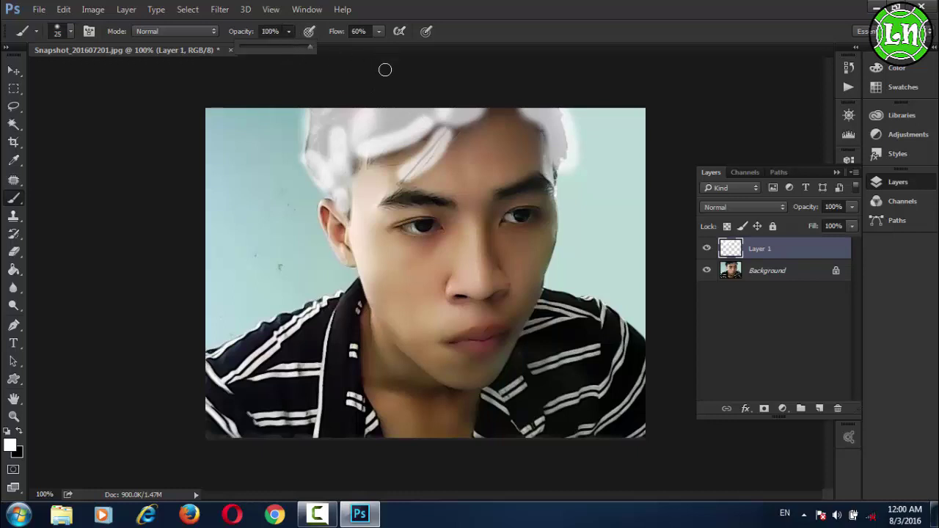
key("bracketright")
key("bracketright")
key("bracketright")
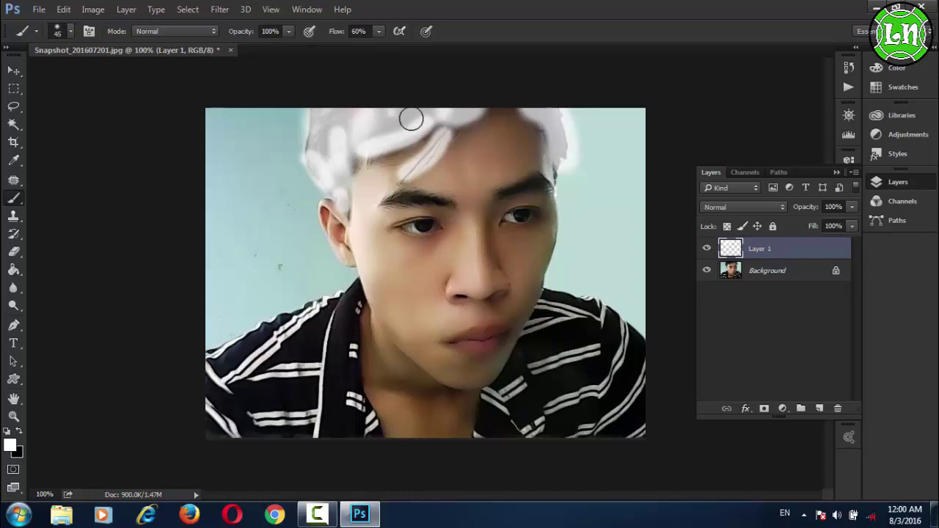
mouse_move(413, 120)
left_mouse_down()
mouse_move(323, 118)
mouse_move(318, 147)
mouse_move(359, 151)
mouse_move(452, 109)
mouse_move(506, 110)
mouse_move(545, 96)
mouse_move(559, 129)
mouse_move(556, 163)
left_mouse_up()
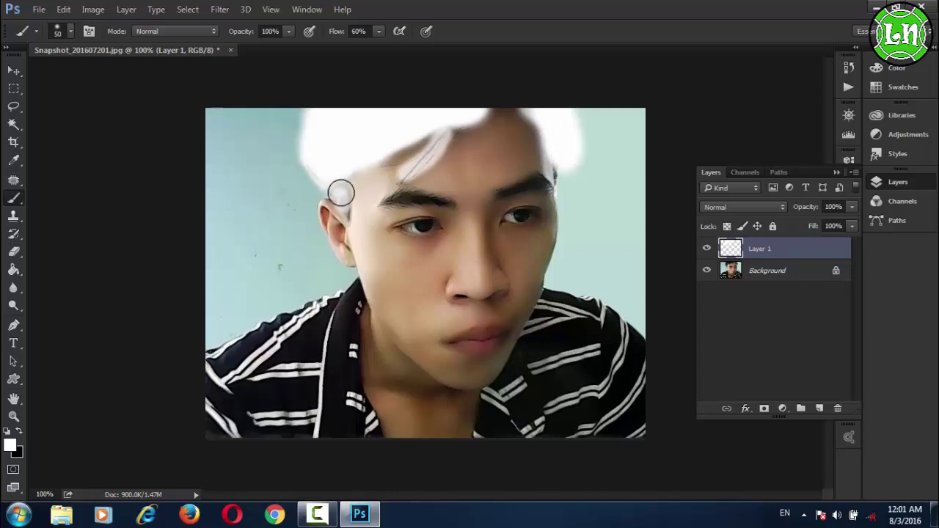
key("bracketleft")
mouse_move(341, 192)
left_mouse_down()
mouse_move(340, 208)
mouse_move(347, 178)
left_mouse_up()
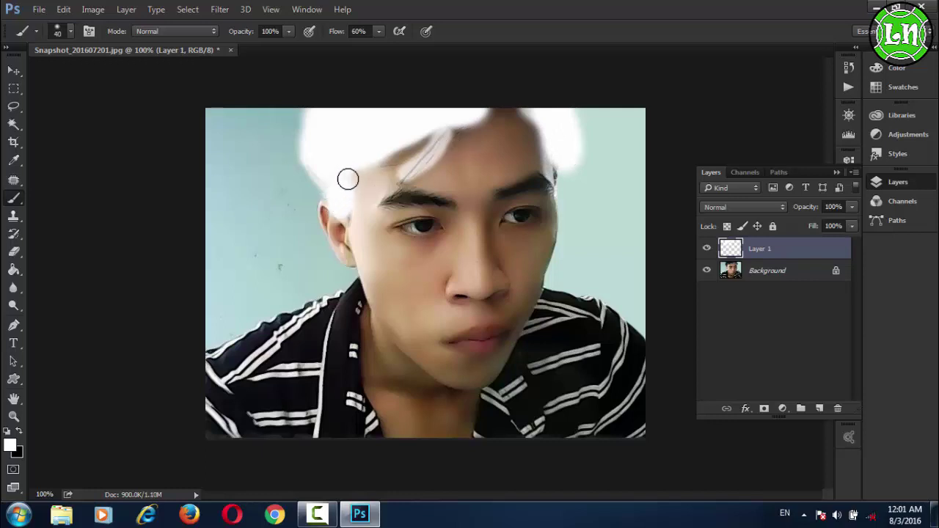
key("bracketleft")
left_click_drag(430, 149, 453, 130)
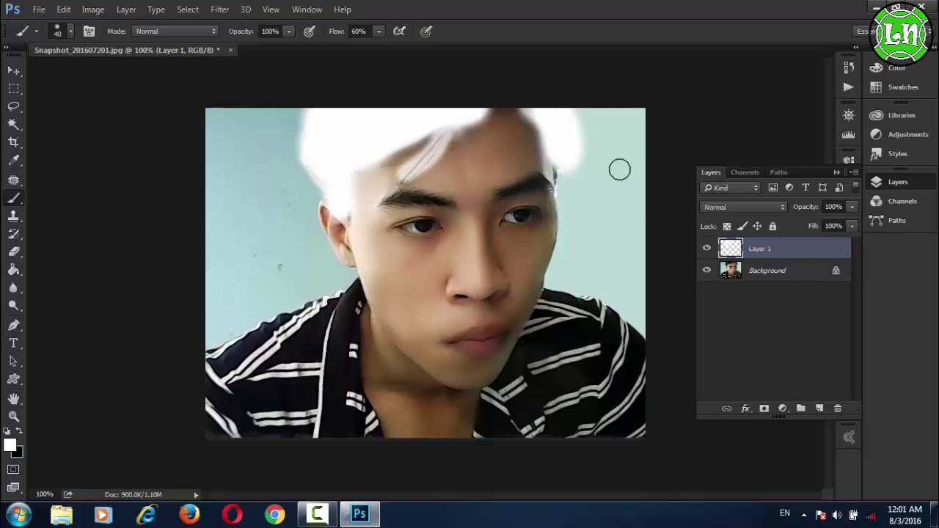
- Set Layer 1 to Soft Light and clip a new Hue/Saturation adjustment layer to it
left_click(780, 208)
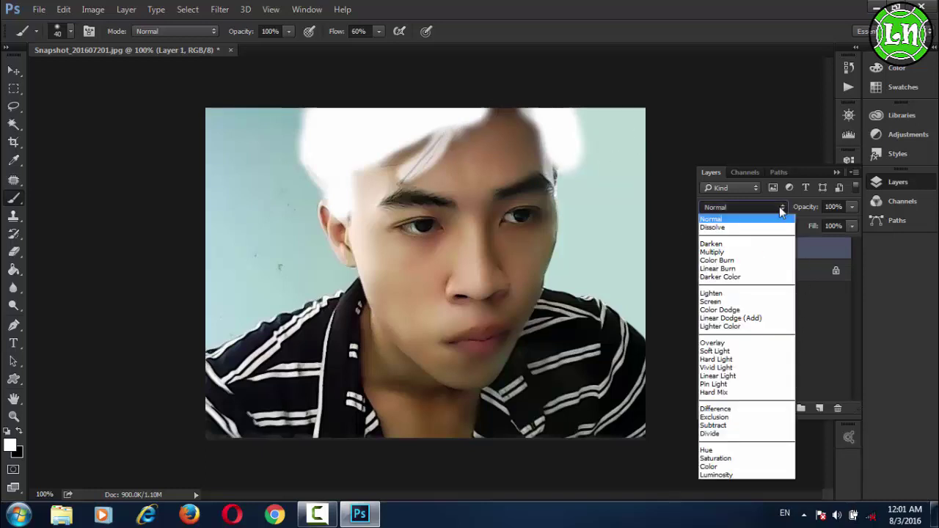
left_click(736, 351)
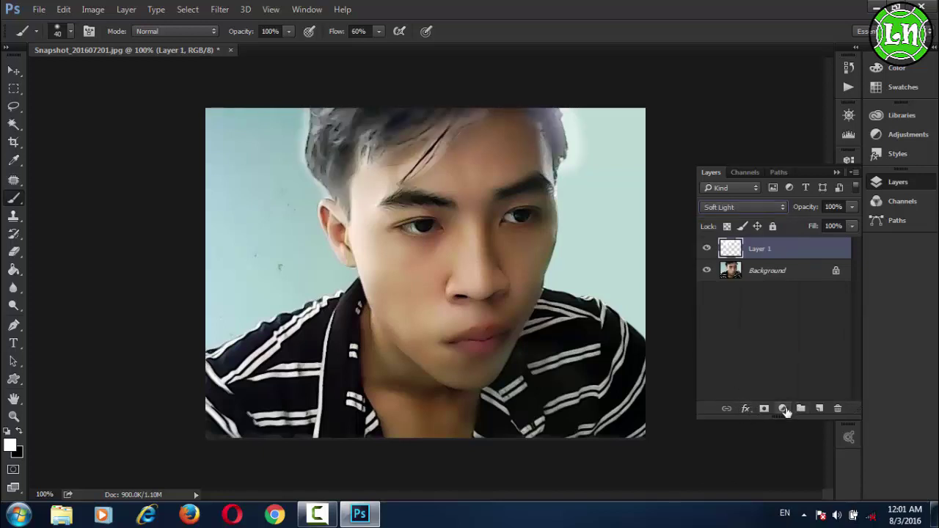
left_click(784, 409)
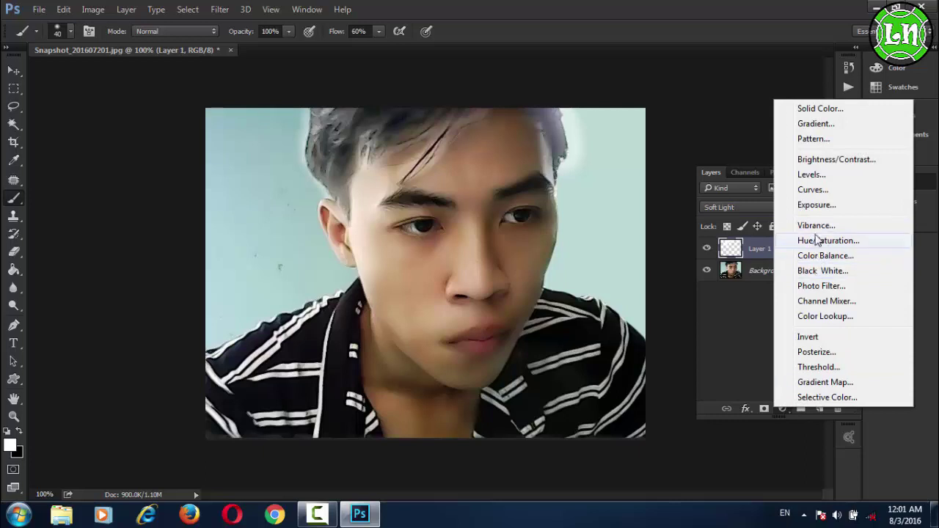
left_click(821, 242)
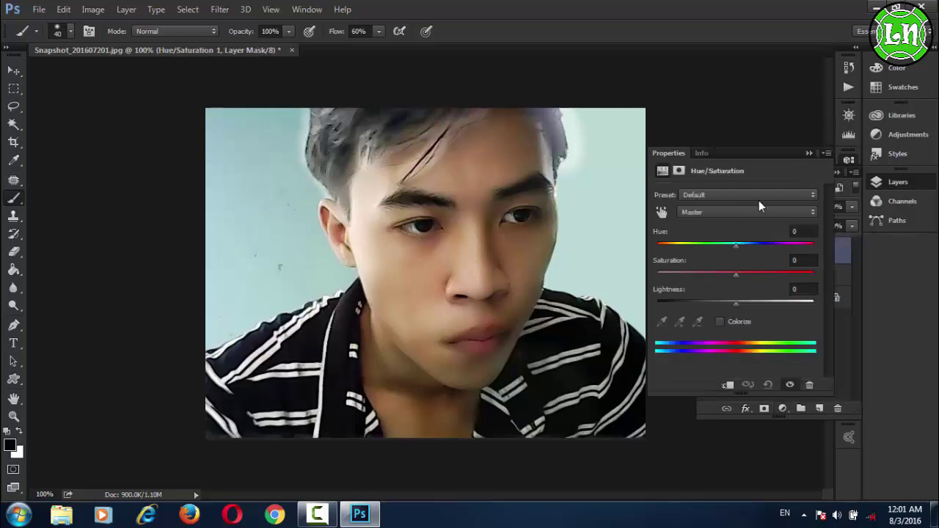
left_click(811, 152)
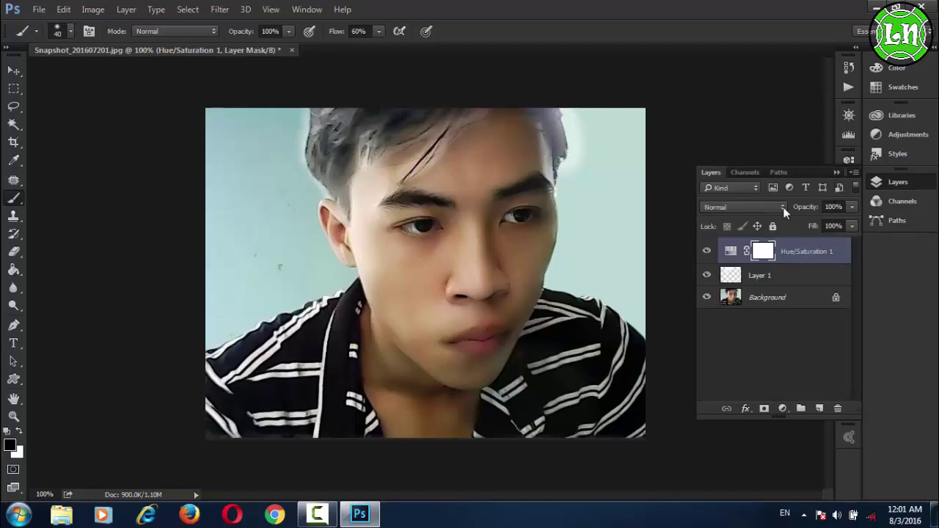
right_click(787, 253)
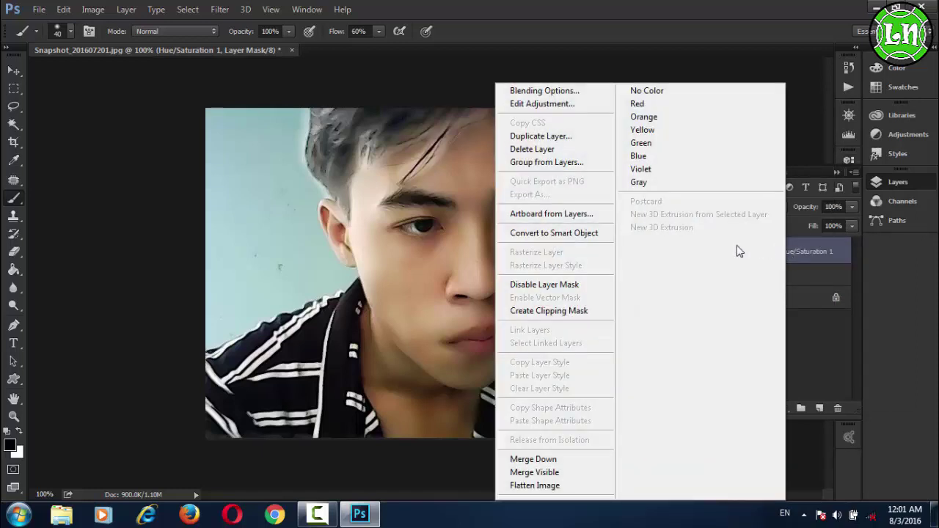
left_click(574, 312)
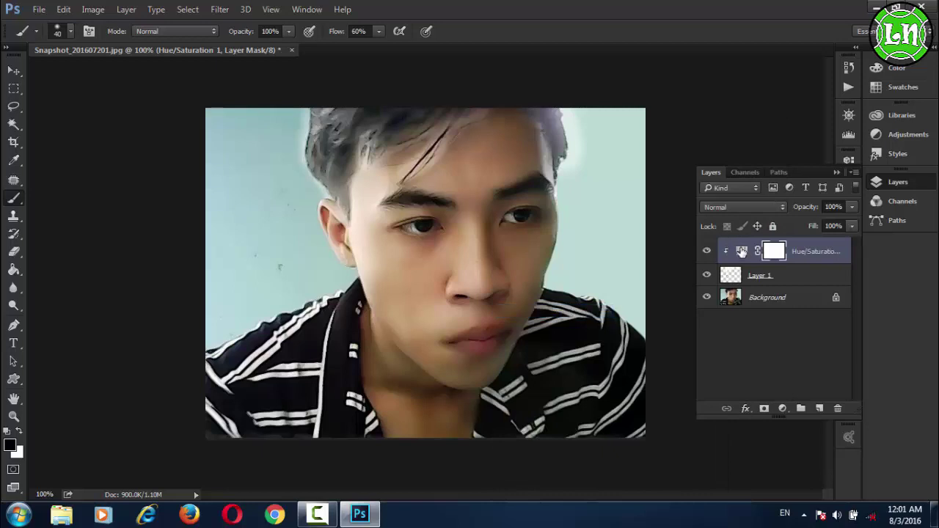
- Colorize the hair deep red with Hue 360, Saturation 34 and Lightness -54
double_click(742, 252)
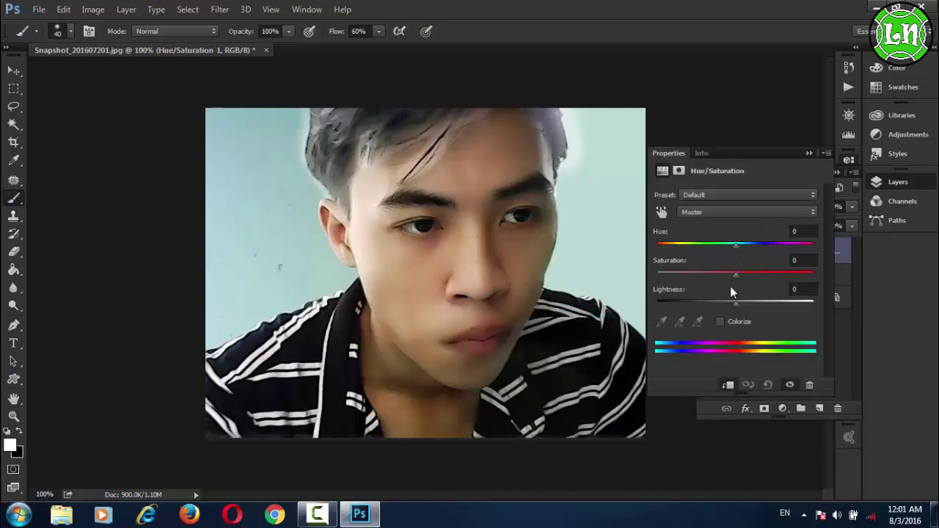
left_click(718, 323)
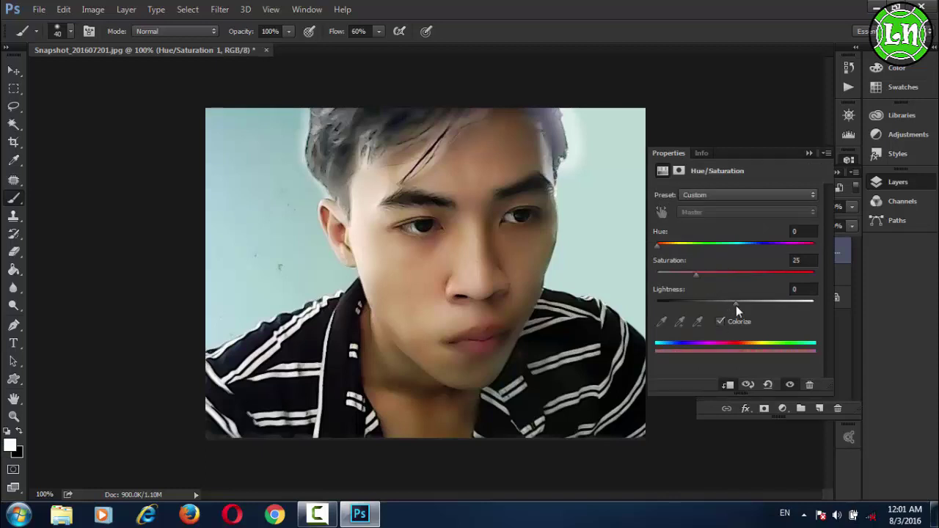
left_click_drag(736, 305, 696, 302)
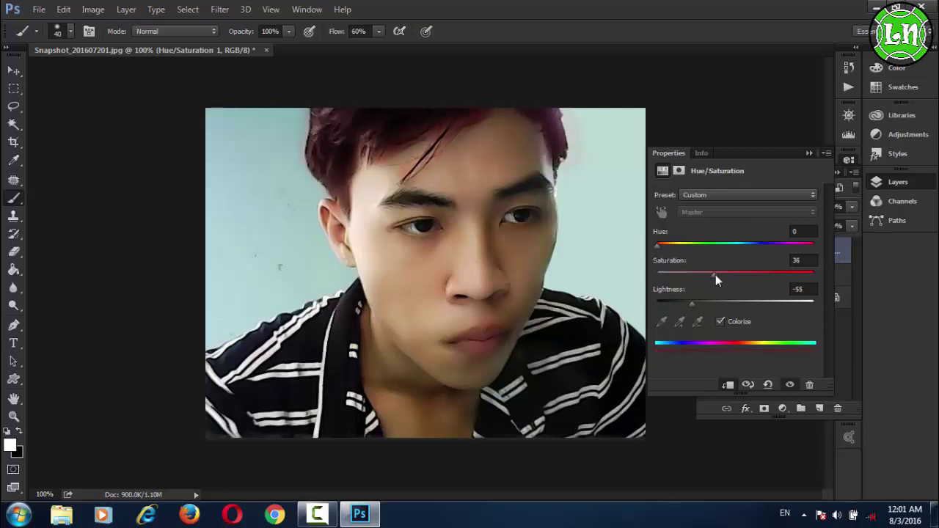
left_click_drag(710, 277, 705, 278)
left_click_drag(673, 248, 785, 246)
mouse_move(705, 275)
left_mouse_down()
mouse_move(681, 276)
mouse_move(768, 274)
mouse_move(710, 280)
mouse_move(705, 305)
mouse_move(693, 306)
left_mouse_up()
- Zoom in on the face and set the Eraser to 61% opacity on Layer 1
left_click(808, 155)
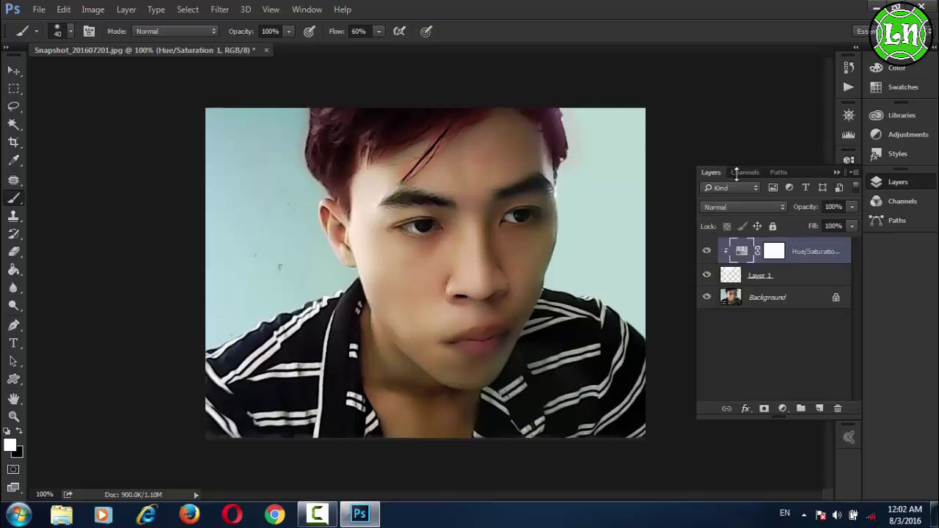
left_click(14, 417)
left_click_drag(272, 76, 625, 263)
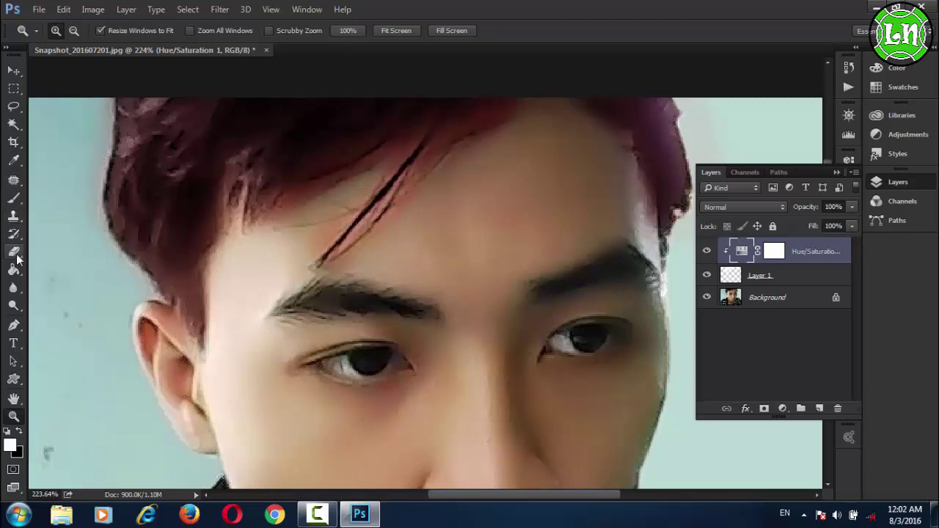
left_click(14, 252)
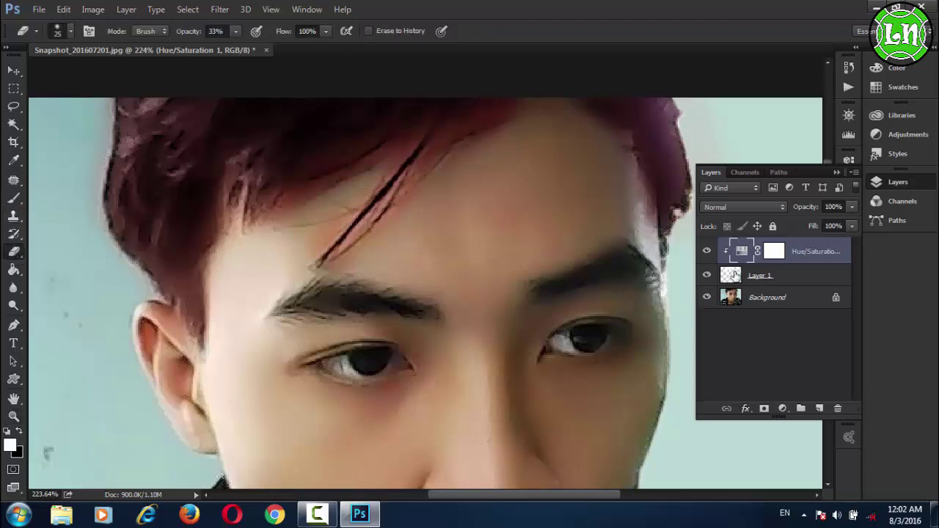
left_click(735, 276)
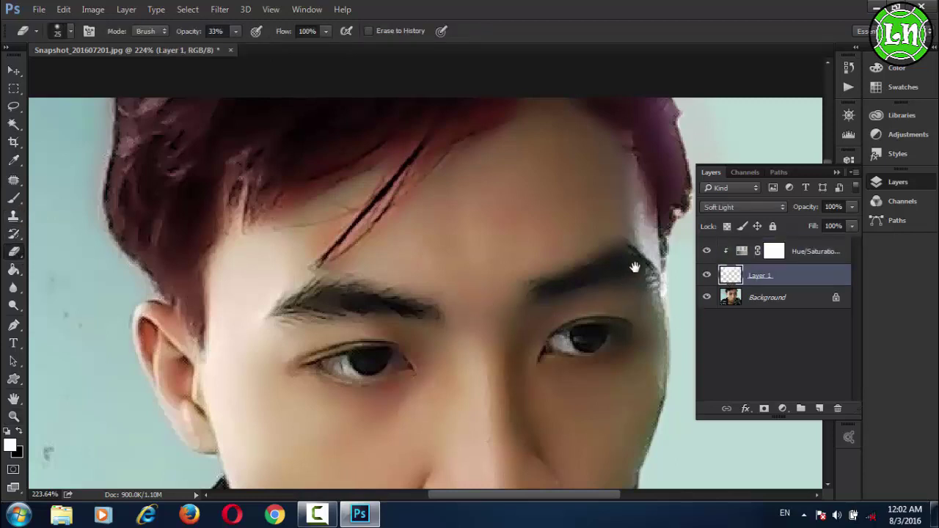
left_click_drag(635, 267, 386, 334)
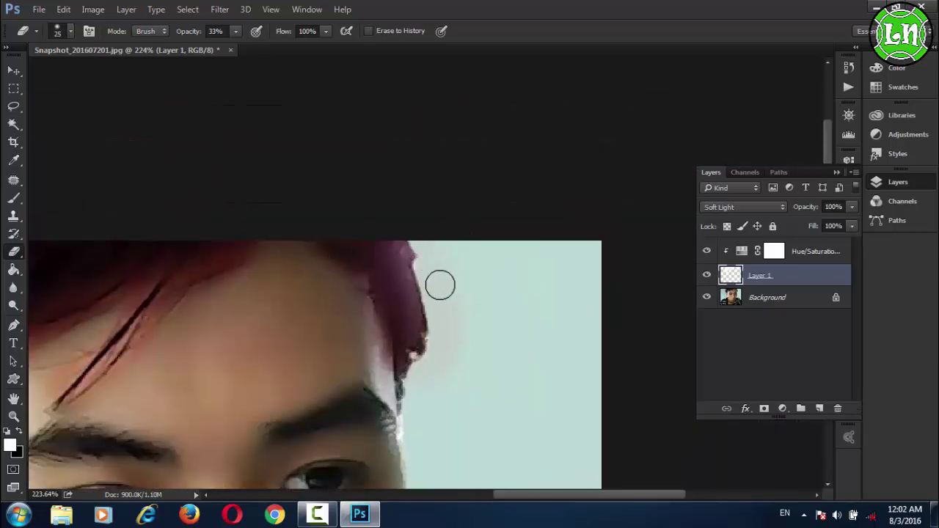
left_click(235, 31)
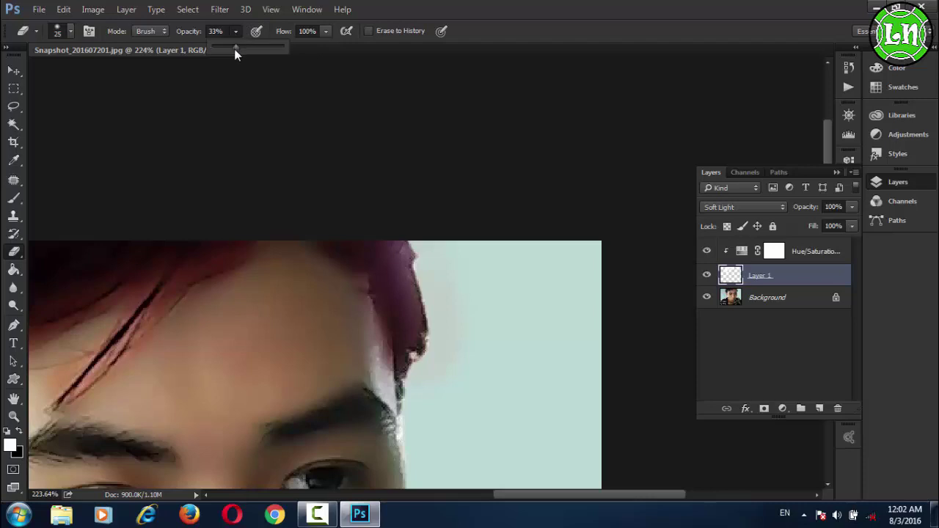
left_click_drag(251, 48, 255, 50)
- Erase the pinkish halo beside the hair, forehead and temple, then pan to the left ear
mouse_move(457, 285)
left_mouse_down()
mouse_move(454, 369)
mouse_move(448, 333)
mouse_move(442, 374)
left_mouse_up()
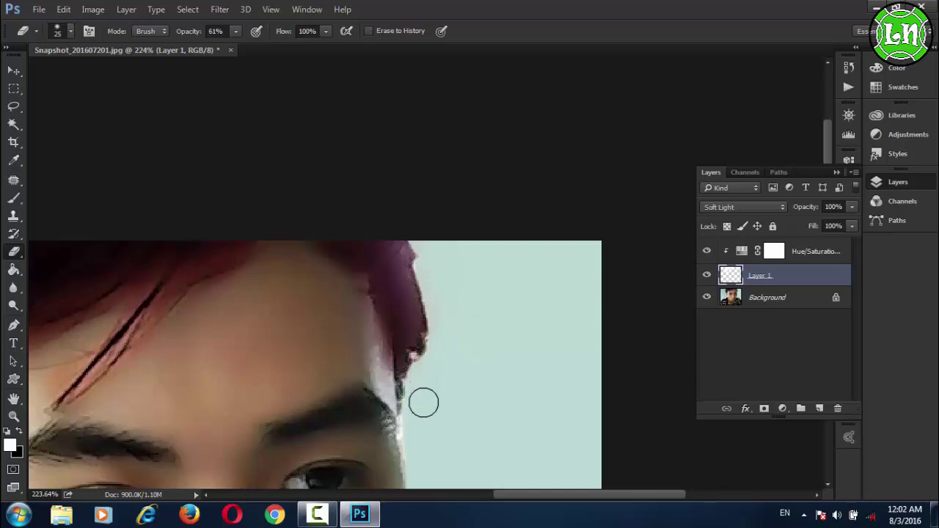
key("space")
left_click_drag(478, 316, 477, 306)
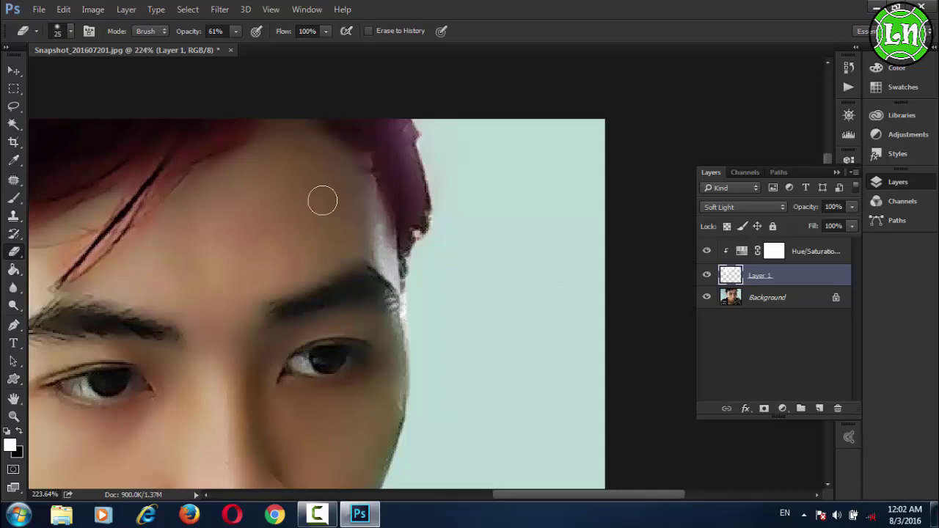
left_click_drag(321, 199, 416, 252)
left_click_drag(316, 244, 277, 235)
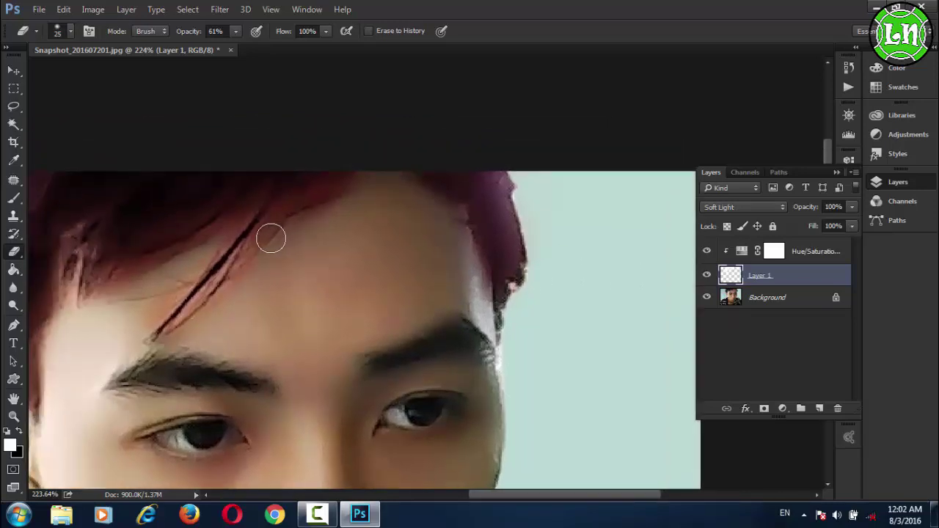
key("bracketleft")
key("bracketleft")
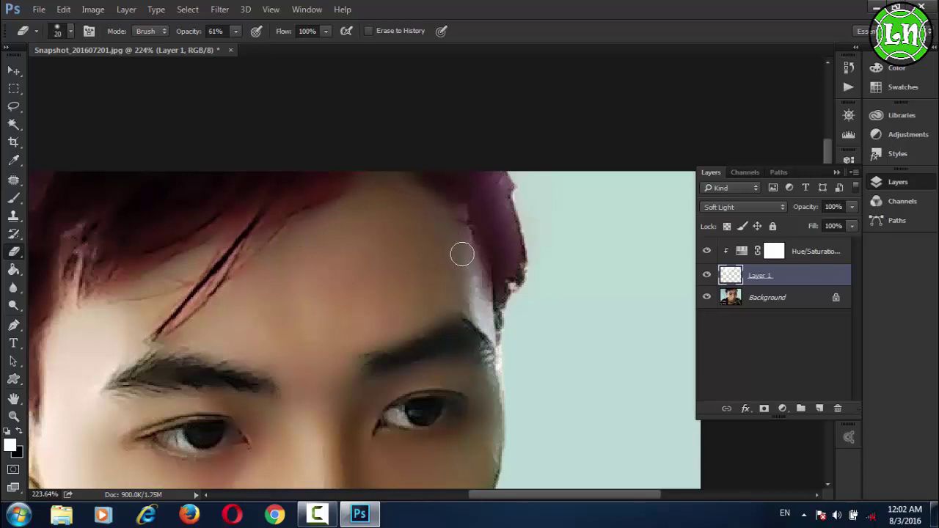
left_click_drag(470, 282, 482, 308)
left_click_drag(309, 336, 602, 255)
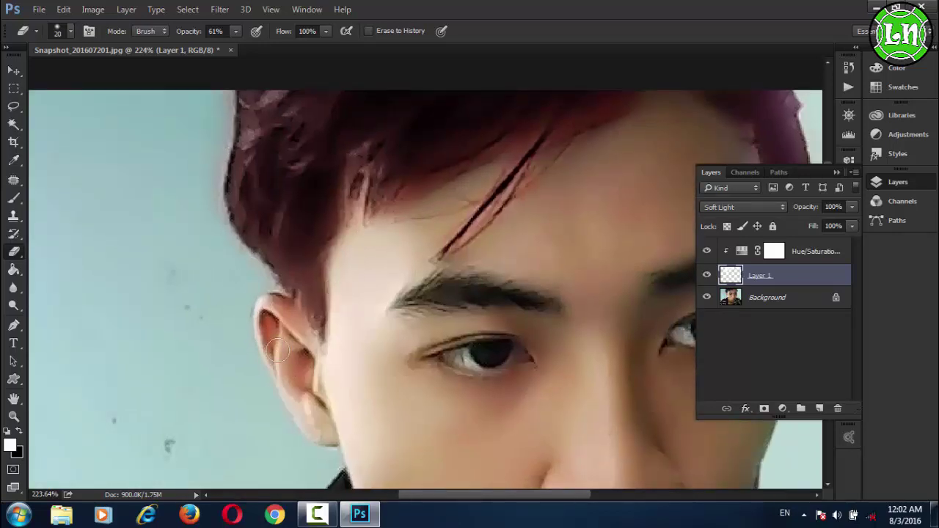
mouse_move(245, 331)
left_mouse_down()
mouse_move(309, 306)
mouse_move(336, 190)
left_mouse_up()
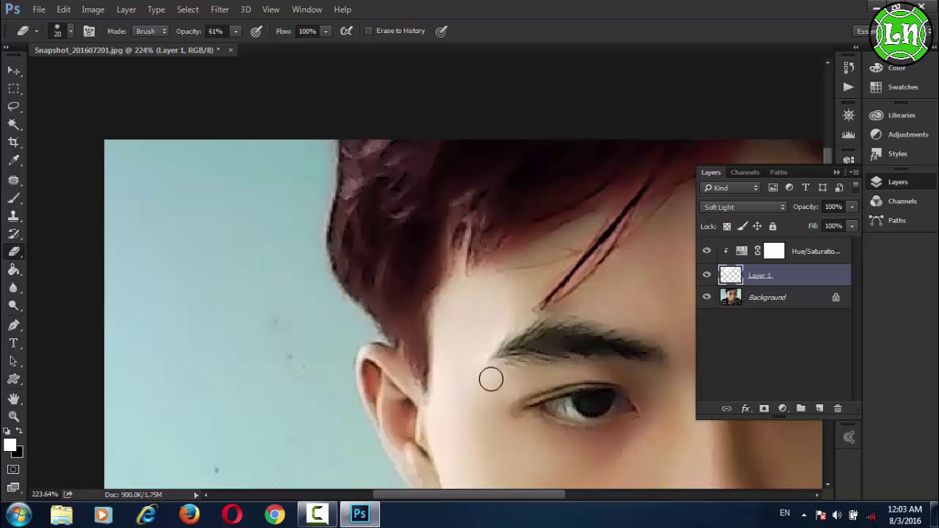
mouse_move(523, 390)
left_mouse_down()
mouse_move(353, 327)
mouse_move(287, 391)
mouse_move(368, 268)
mouse_move(375, 210)
mouse_move(569, 211)
left_mouse_up()
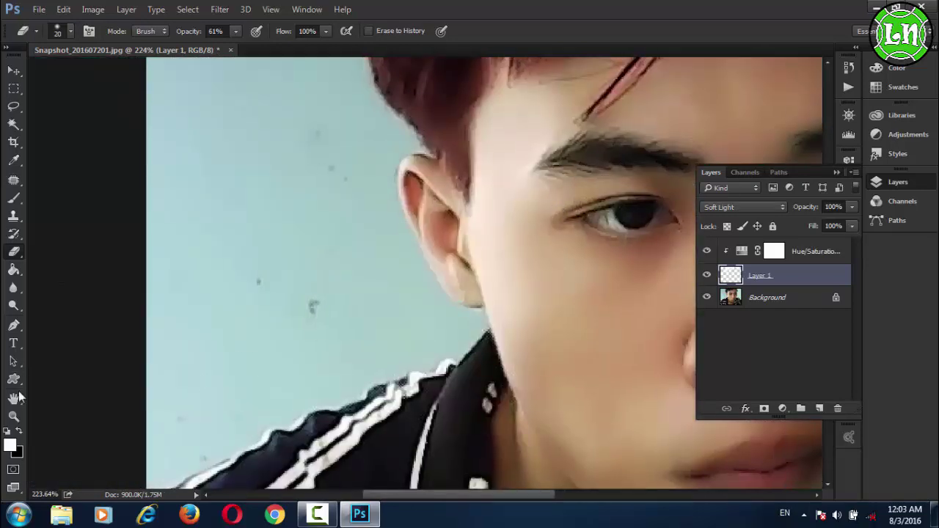
- Patch dark spots on the Background layer's wall with clean nearby background
left_click(13, 180)
mouse_move(307, 288)
left_mouse_down()
mouse_move(323, 308)
mouse_move(306, 292)
mouse_move(262, 342)
left_mouse_up()
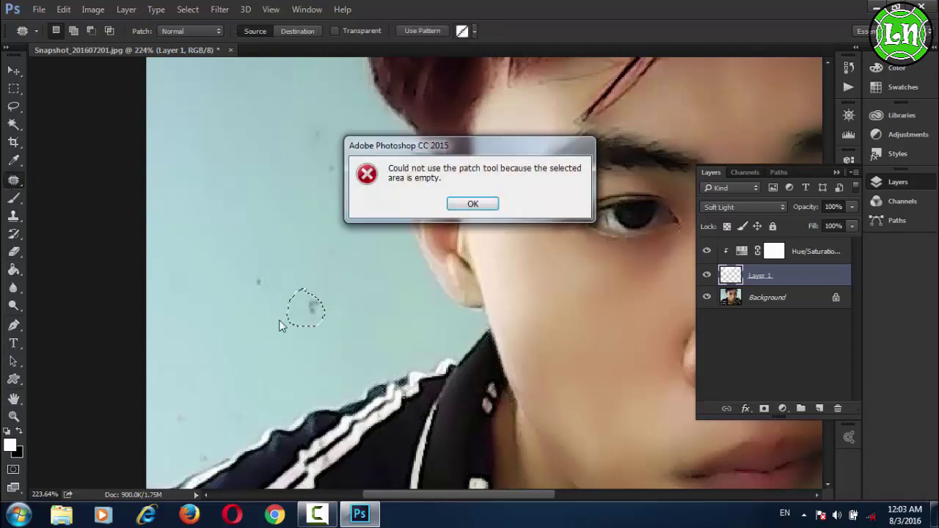
left_click(474, 204)
left_click(752, 297)
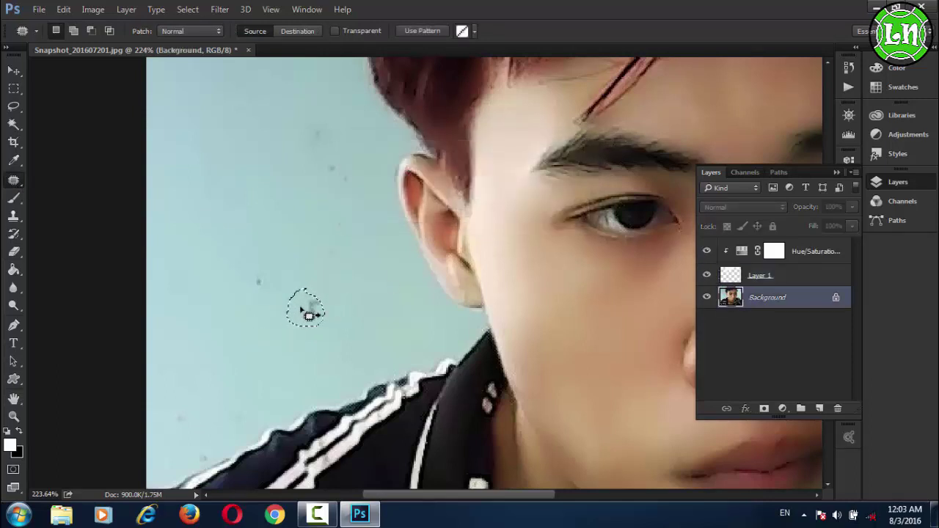
left_click_drag(309, 310, 220, 340)
key("ctrl+d")
mouse_move(274, 262)
left_mouse_down()
mouse_move(257, 301)
mouse_move(262, 283)
left_mouse_up()
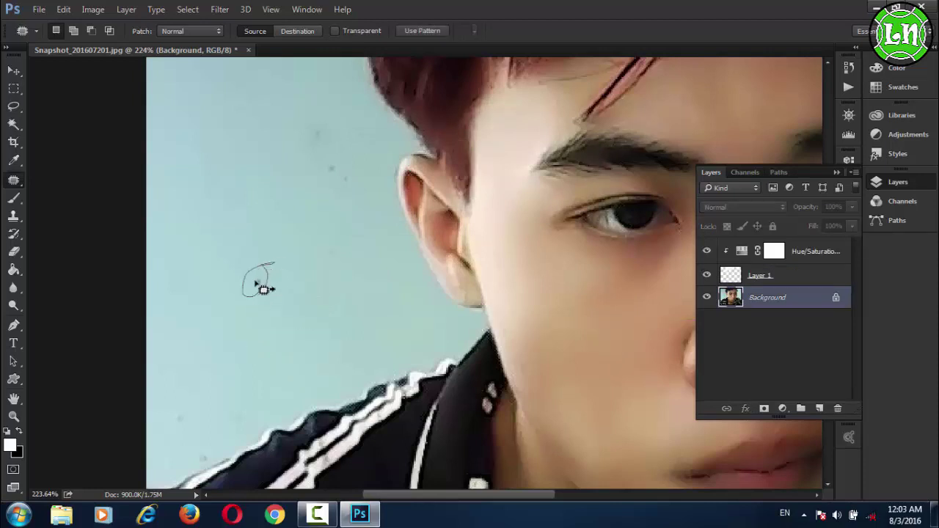
mouse_move(357, 170)
left_mouse_down()
mouse_move(317, 115)
mouse_move(330, 168)
left_mouse_up()
left_click(264, 256)
left_click(369, 310)
key("Return")
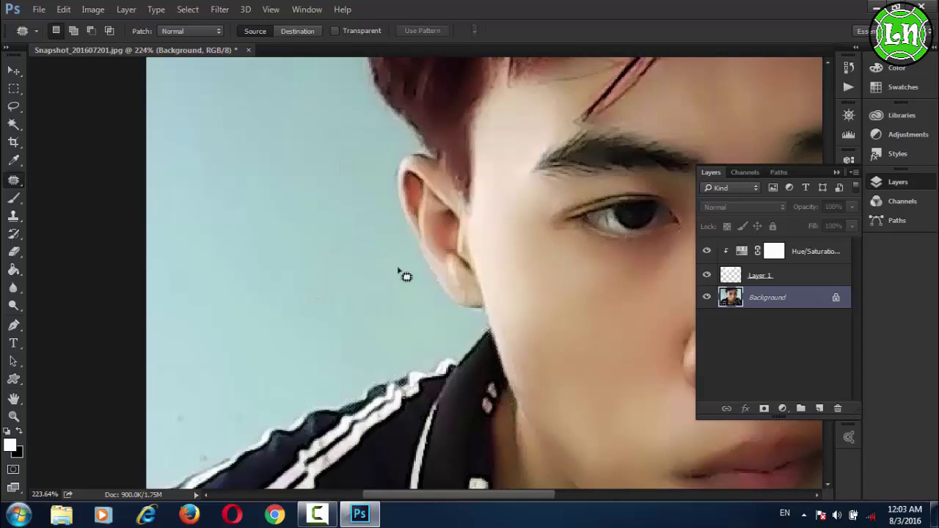
- Pan down to the shoulder and patch the small background spot beside it
left_click_drag(403, 272, 102, 230)
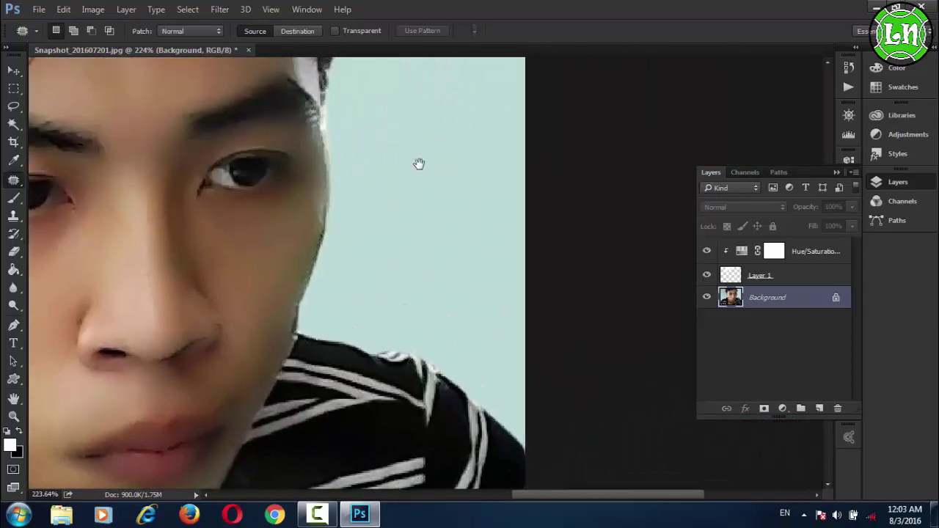
mouse_move(419, 163)
left_mouse_down()
mouse_move(402, 323)
mouse_move(526, 163)
left_mouse_up()
left_click_drag(120, 414, 369, 110)
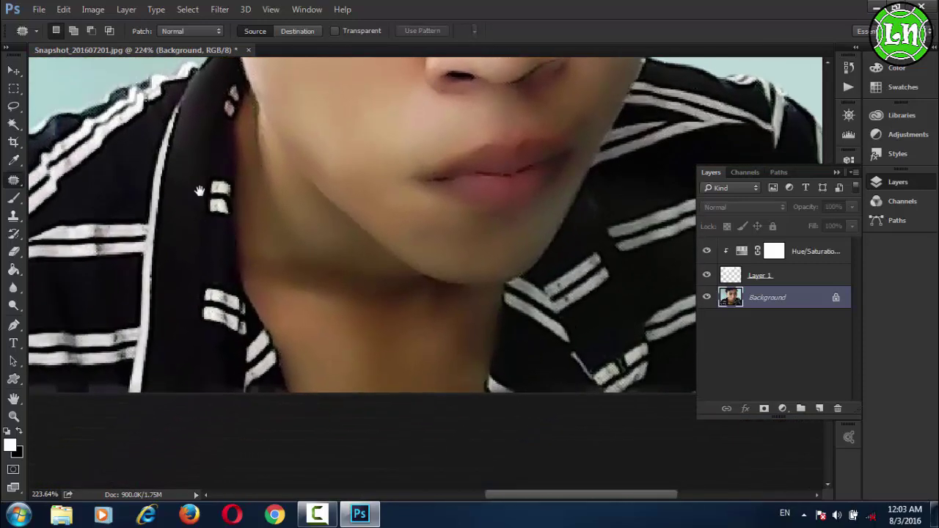
left_click_drag(147, 220, 345, 231)
left_click_drag(268, 140, 286, 233)
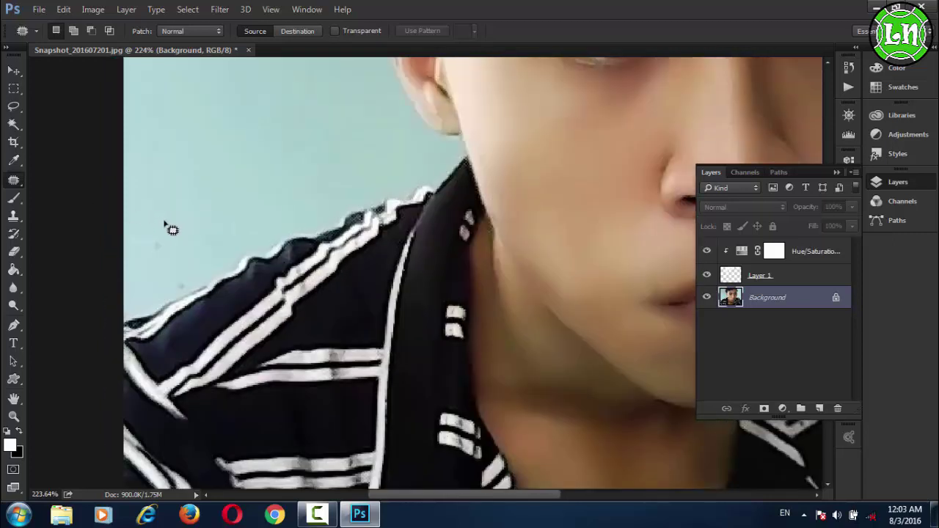
mouse_move(168, 226)
left_mouse_down()
mouse_move(193, 260)
mouse_move(227, 178)
left_mouse_up()
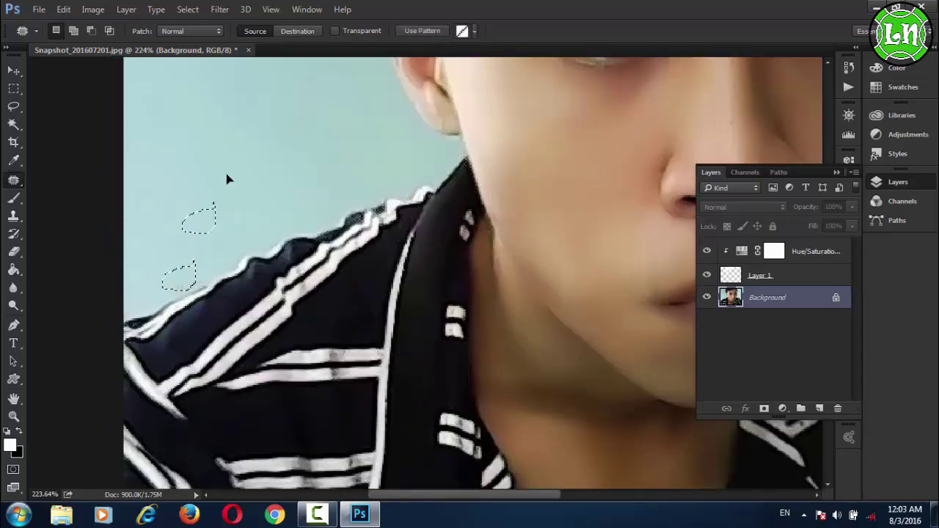
key("ctrl+d")
mouse_move(318, 140)
left_mouse_down()
mouse_move(443, 256)
mouse_move(243, 358)
left_mouse_up()
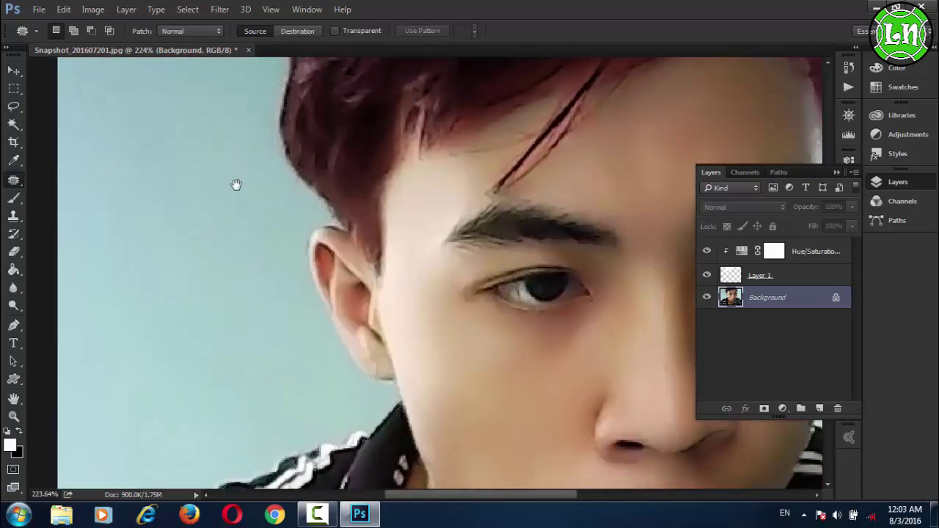
left_click_drag(237, 184, 245, 277)
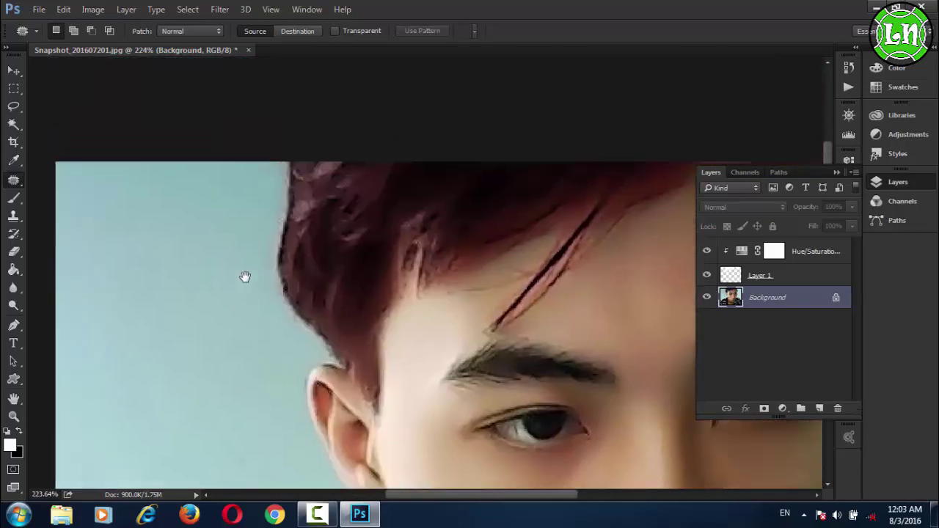
- Fit the whole portrait on screen and toggle the hair layers to compare before and after
double_click(13, 398)
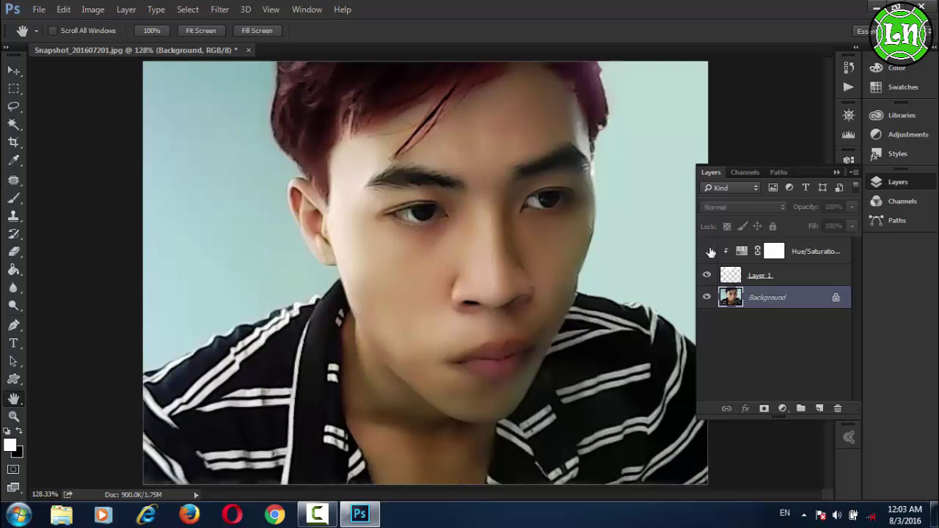
left_click(709, 252)
left_click(709, 275)
left_click(708, 275)
left_click(36, 9)
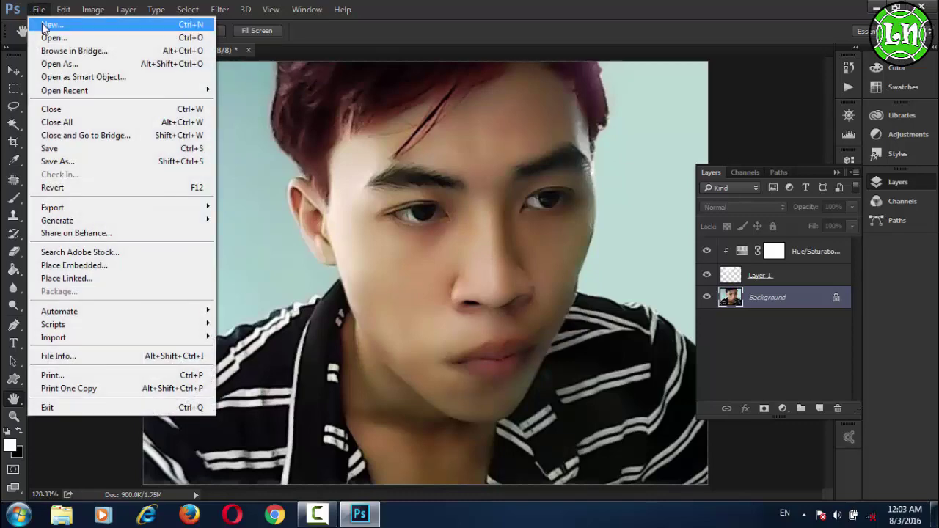
- Create a new 1280×720 document with a white background
left_click(44, 25)
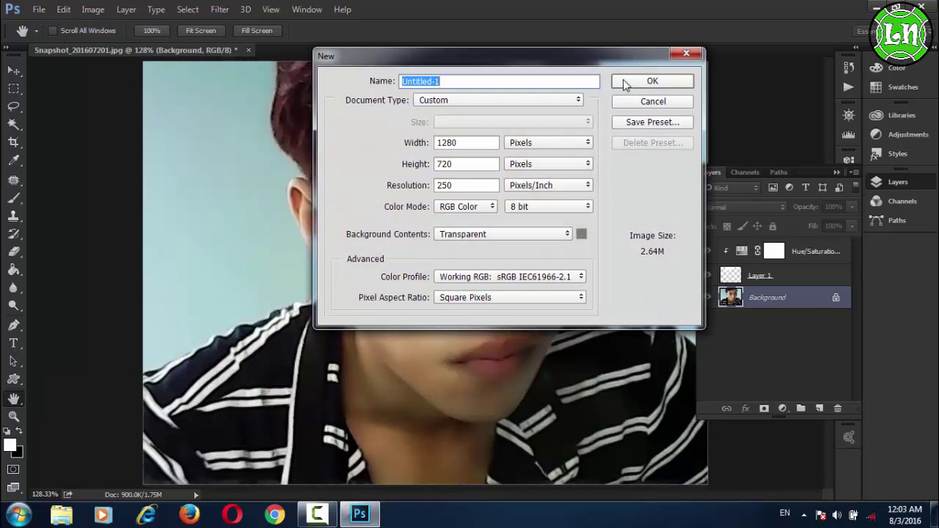
left_click(511, 235)
left_click(478, 248)
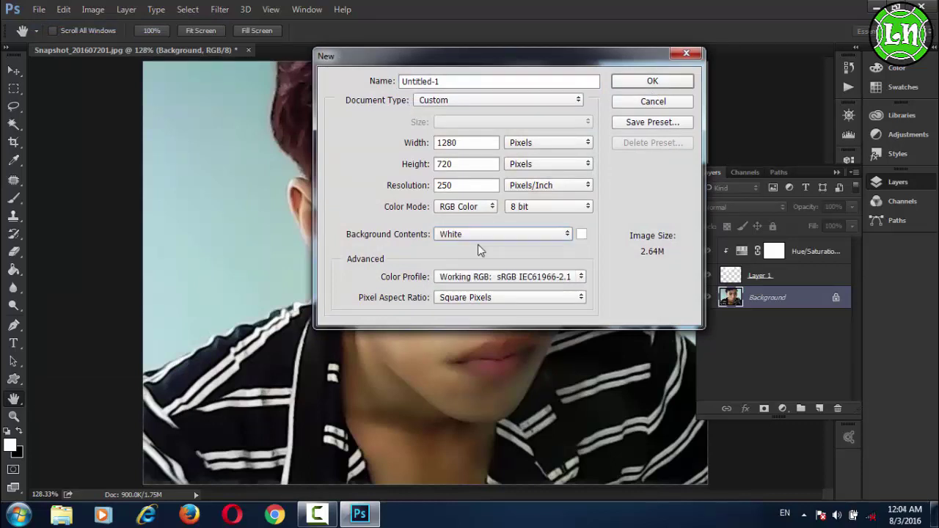
left_click(652, 82)
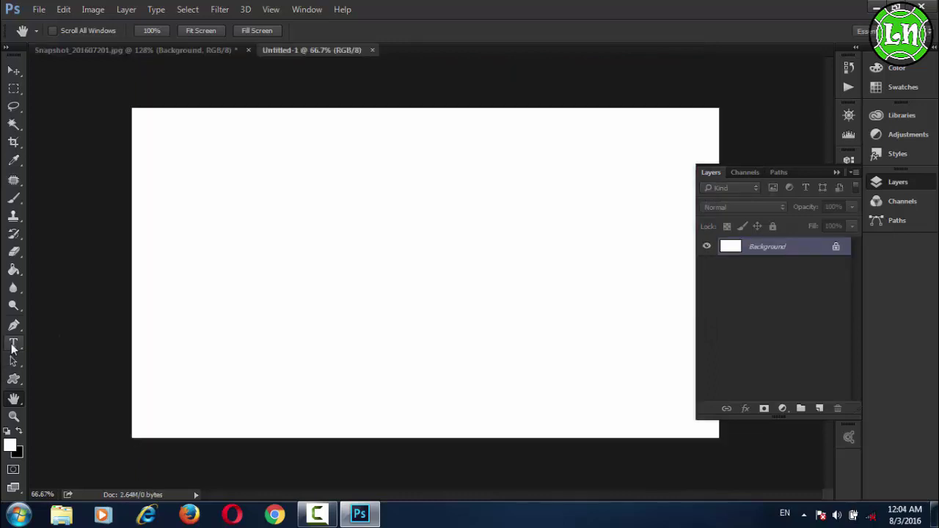
- Add a 36 pt text layer reading 'LN' and select all of its text
key("t")
left_click(196, 256)
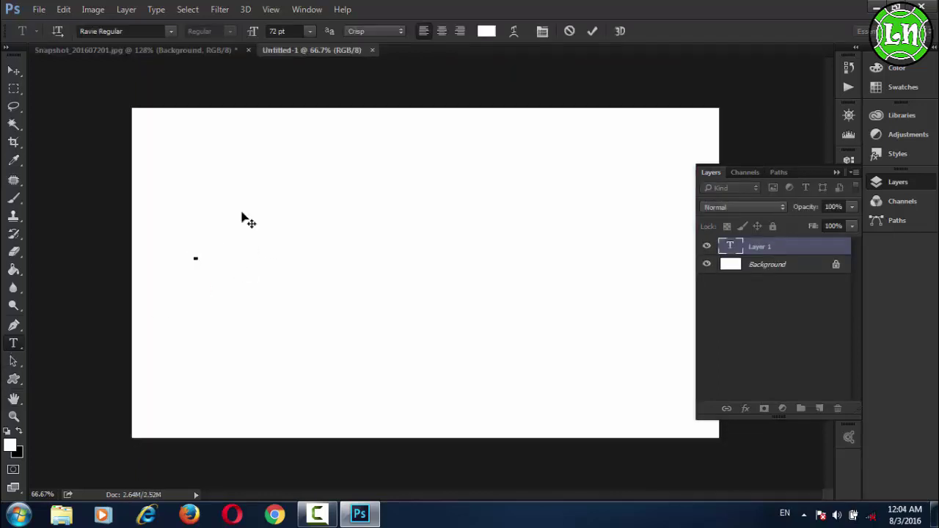
left_click(311, 31)
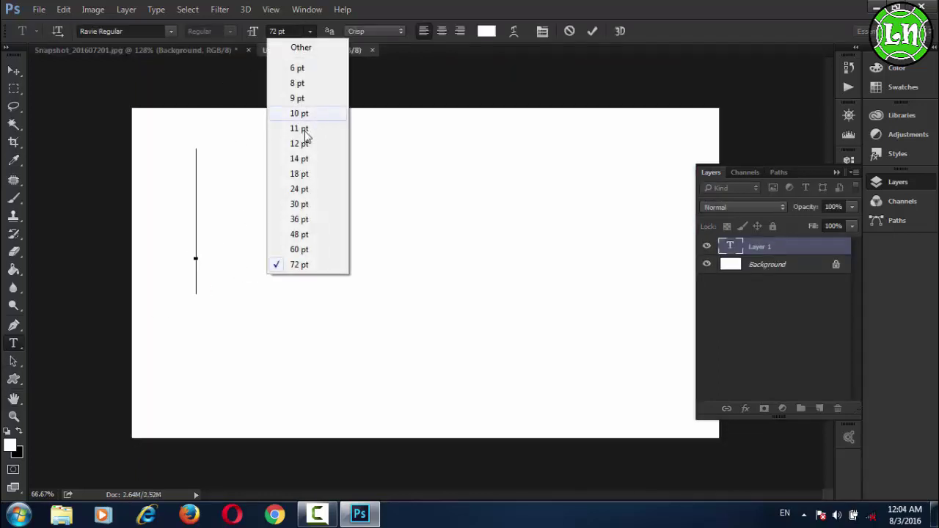
left_click(300, 220)
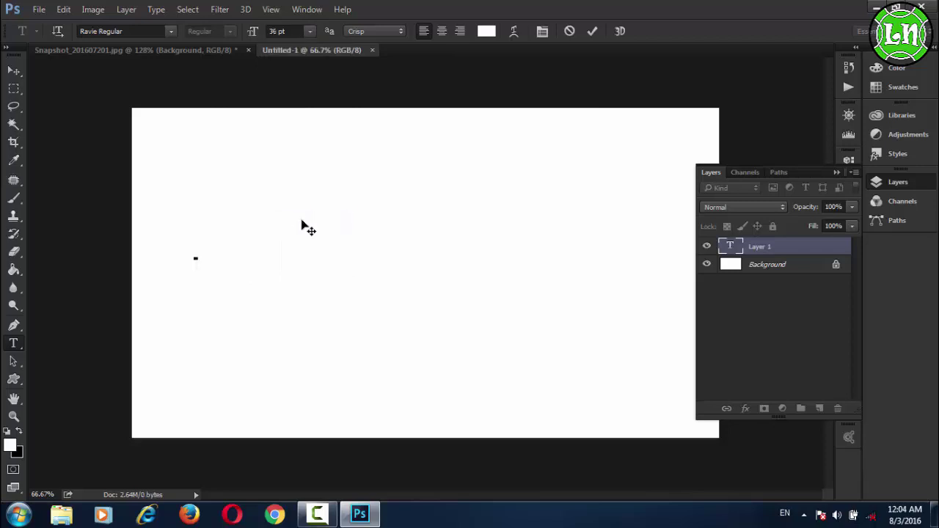
type("LN")
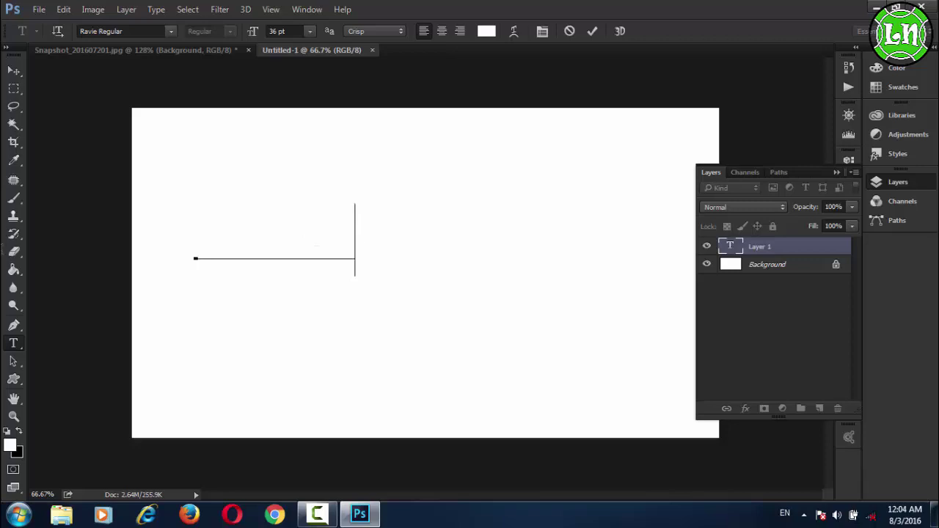
key("ctrl+a")
left_click(486, 30)
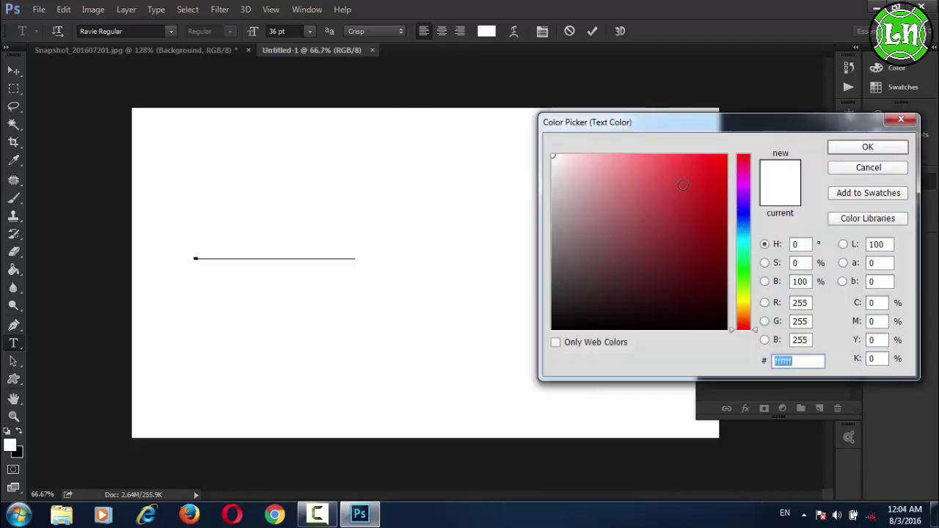
- Set the text colour to bright red in the Color Picker
left_click(717, 159)
left_click(868, 147)
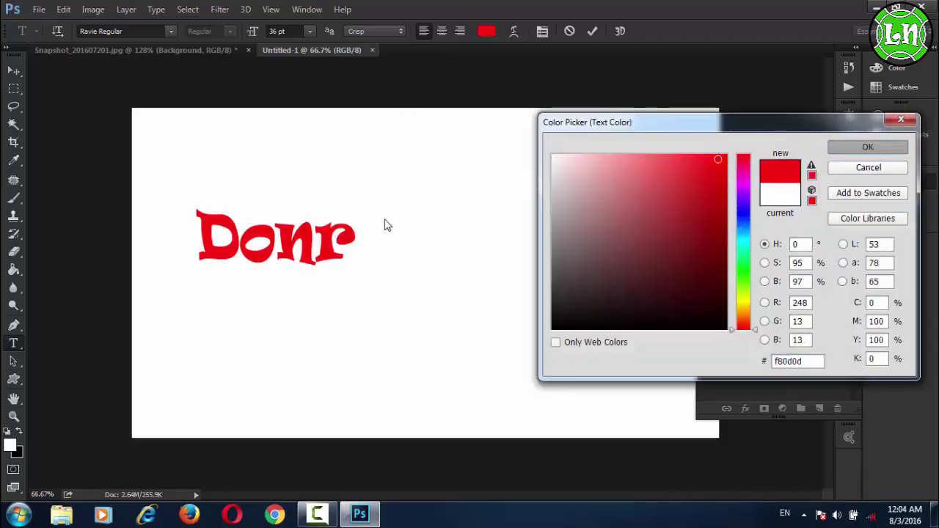
left_click(321, 208)
left_click(354, 233)
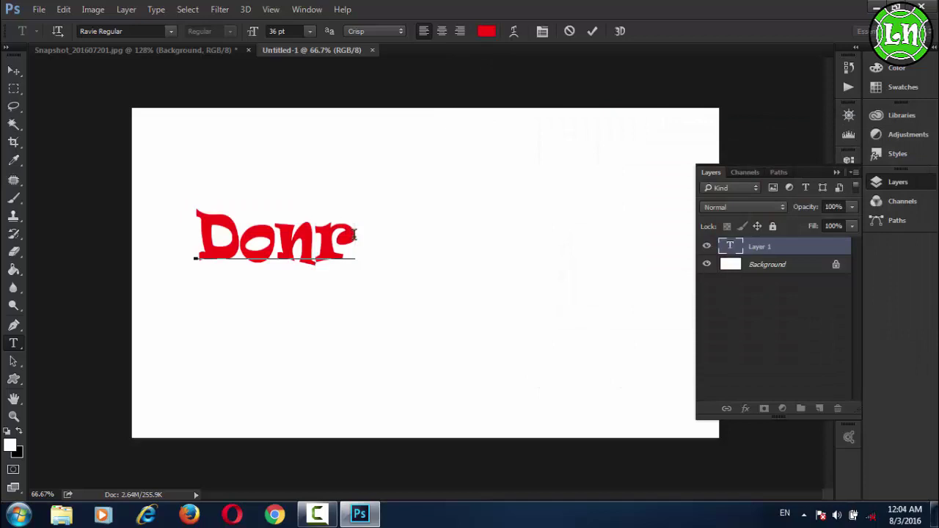
- Correct the text to read 'Done!' and move it toward the page centre
key("BackSpace")
type("4")
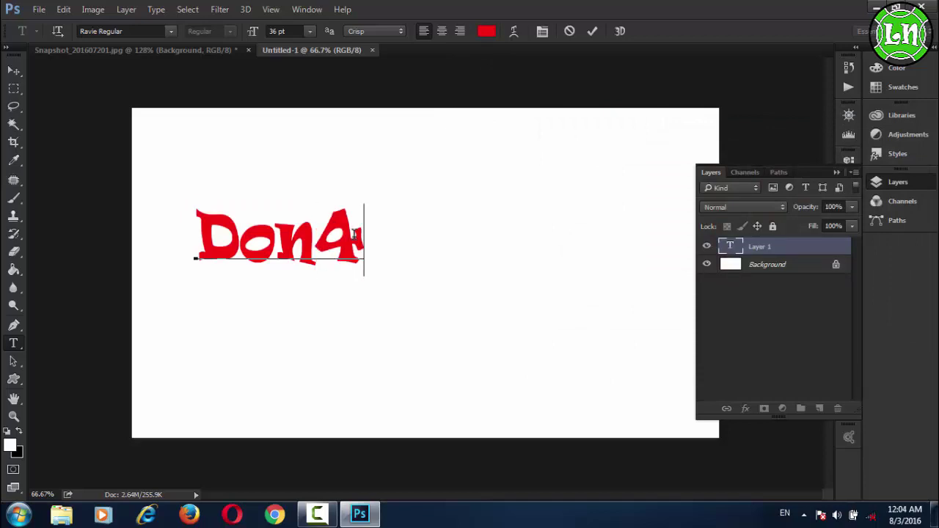
key("BackSpace")
type("r")
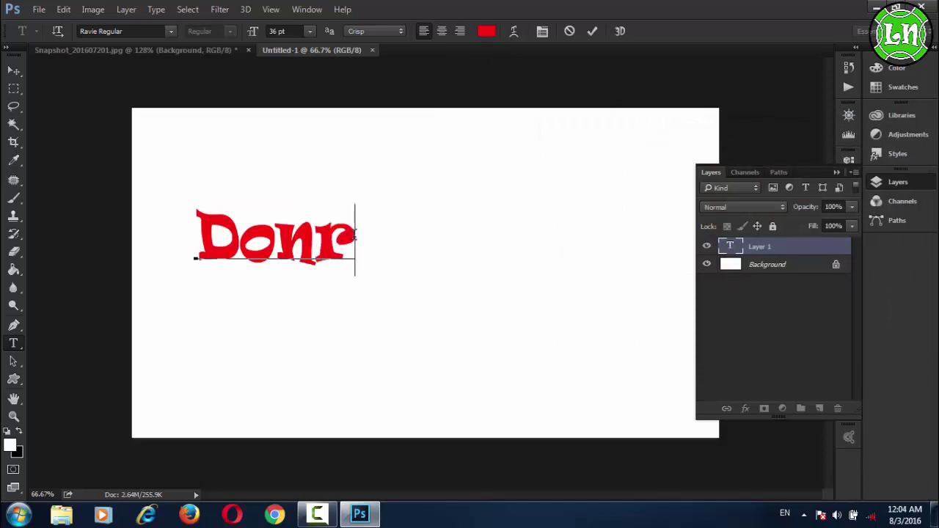
key("BackSpace")
type("e")
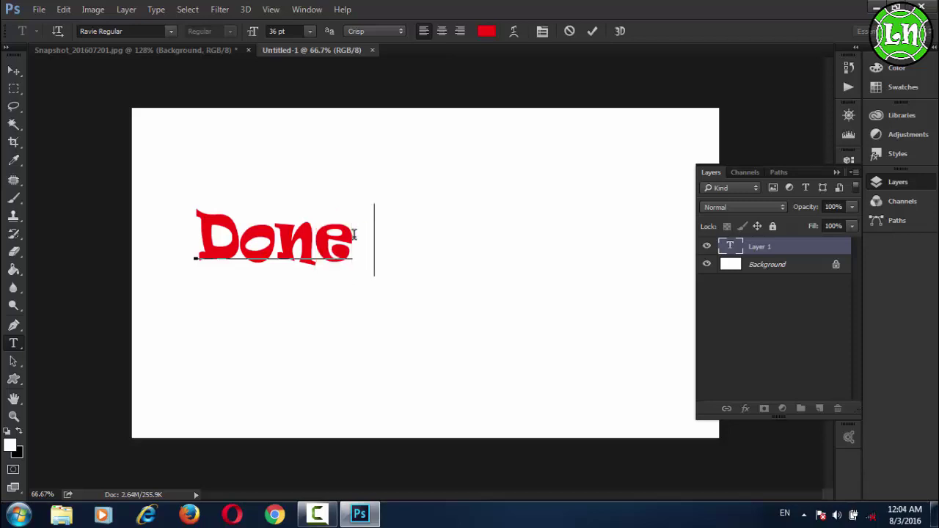
type("!")
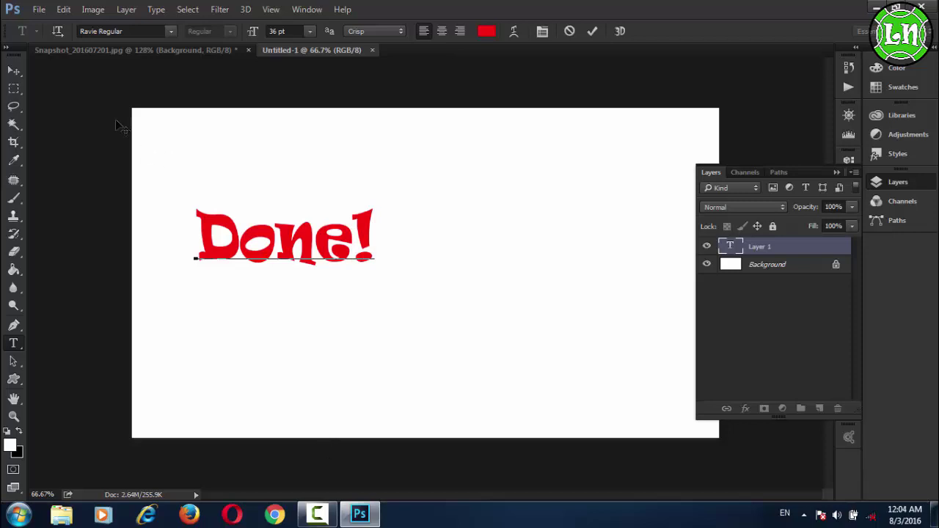
left_click(9, 71)
left_click_drag(213, 224, 333, 242)
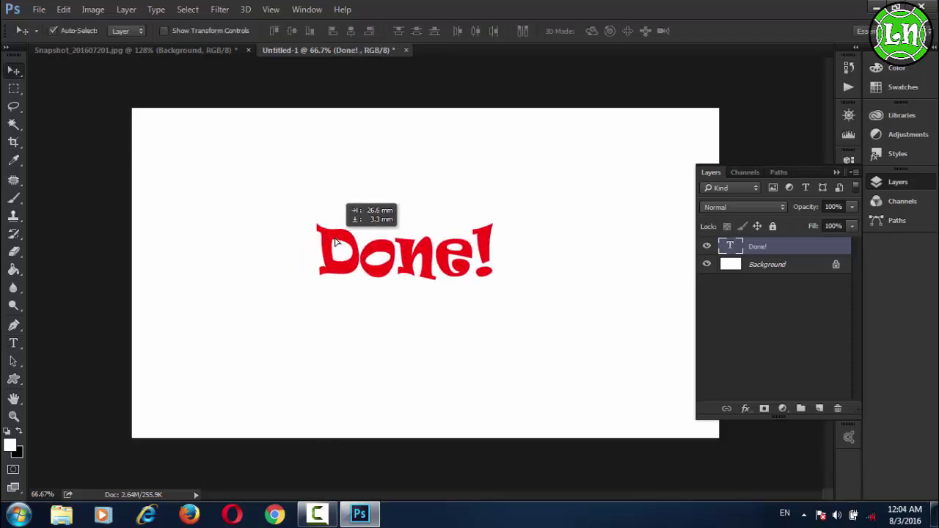